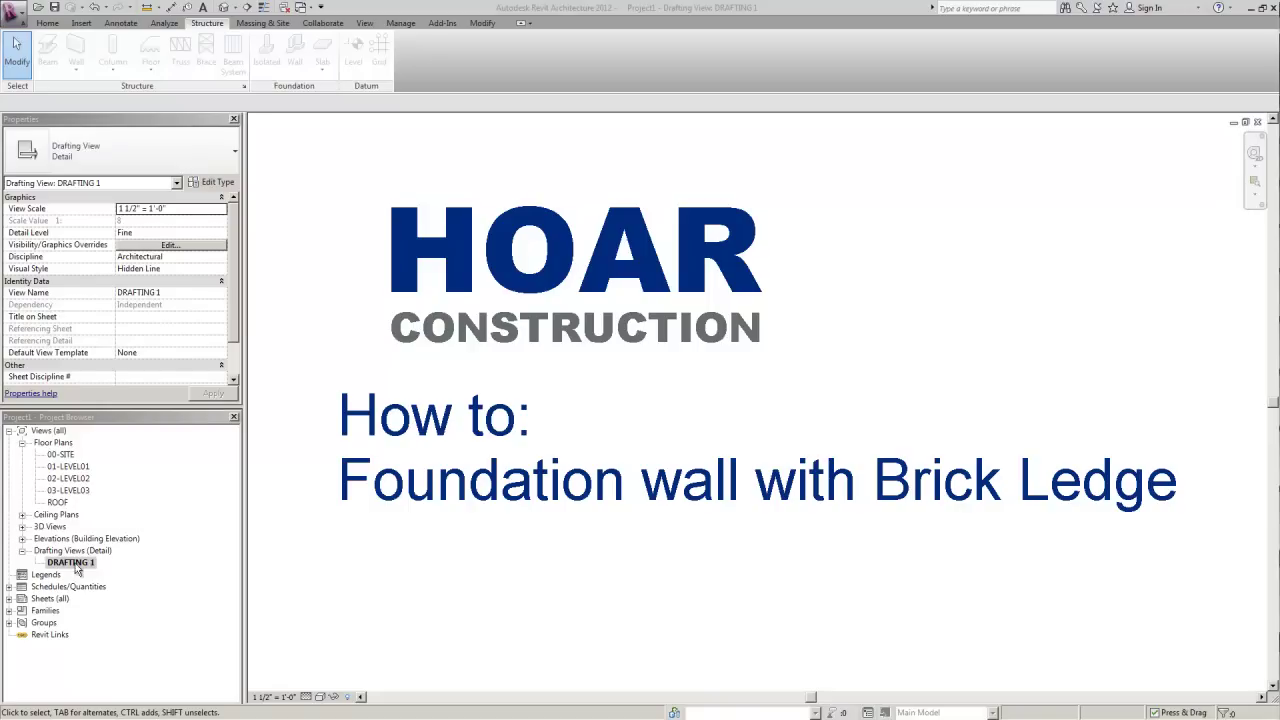
Step: Open the 00-SITE floor plan from the Project Browser's Floor Plans list
double_click(63, 455)
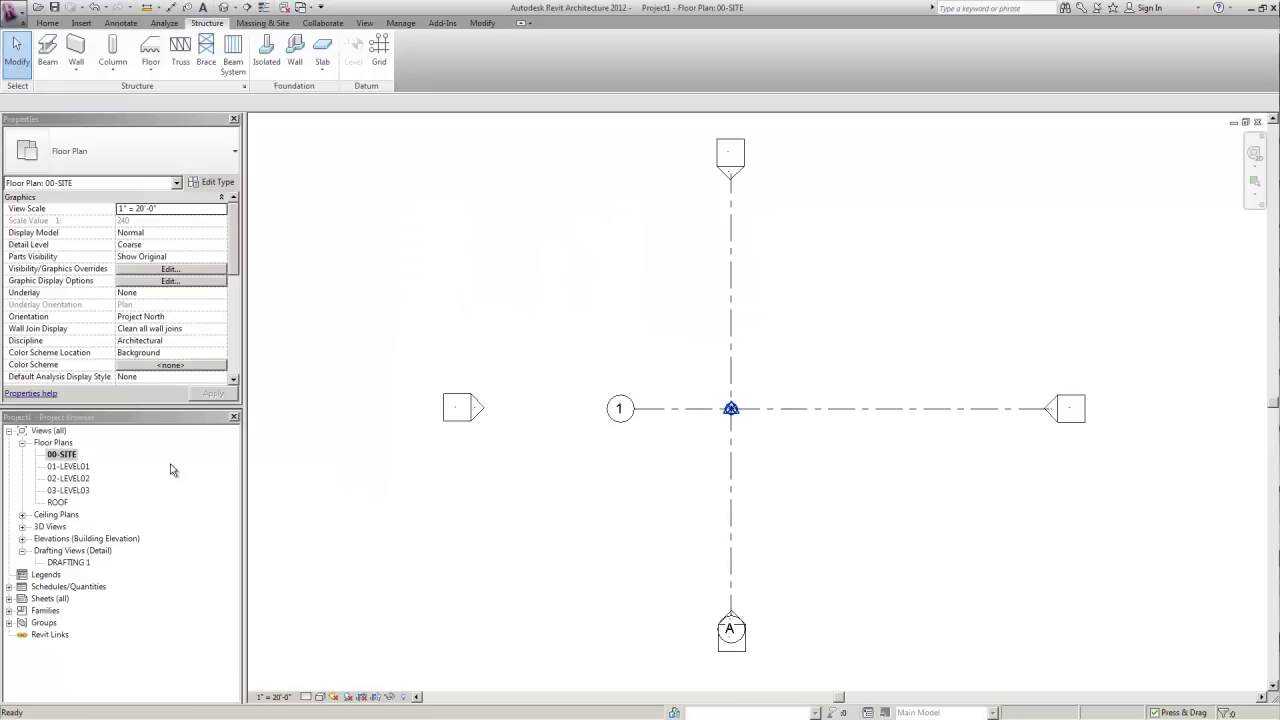
Step: Start a Structural Wall using the Basic Wall: Foundation - 12" Concrete type
left_click(78, 68)
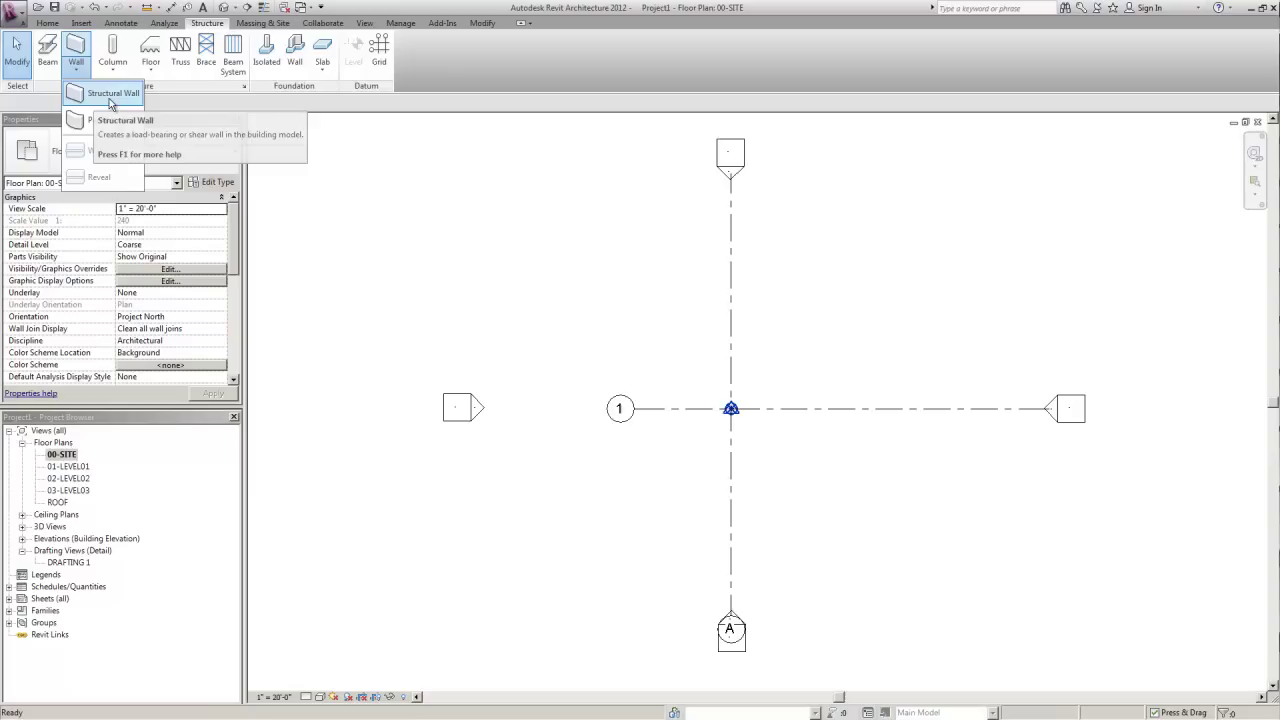
left_click(111, 94)
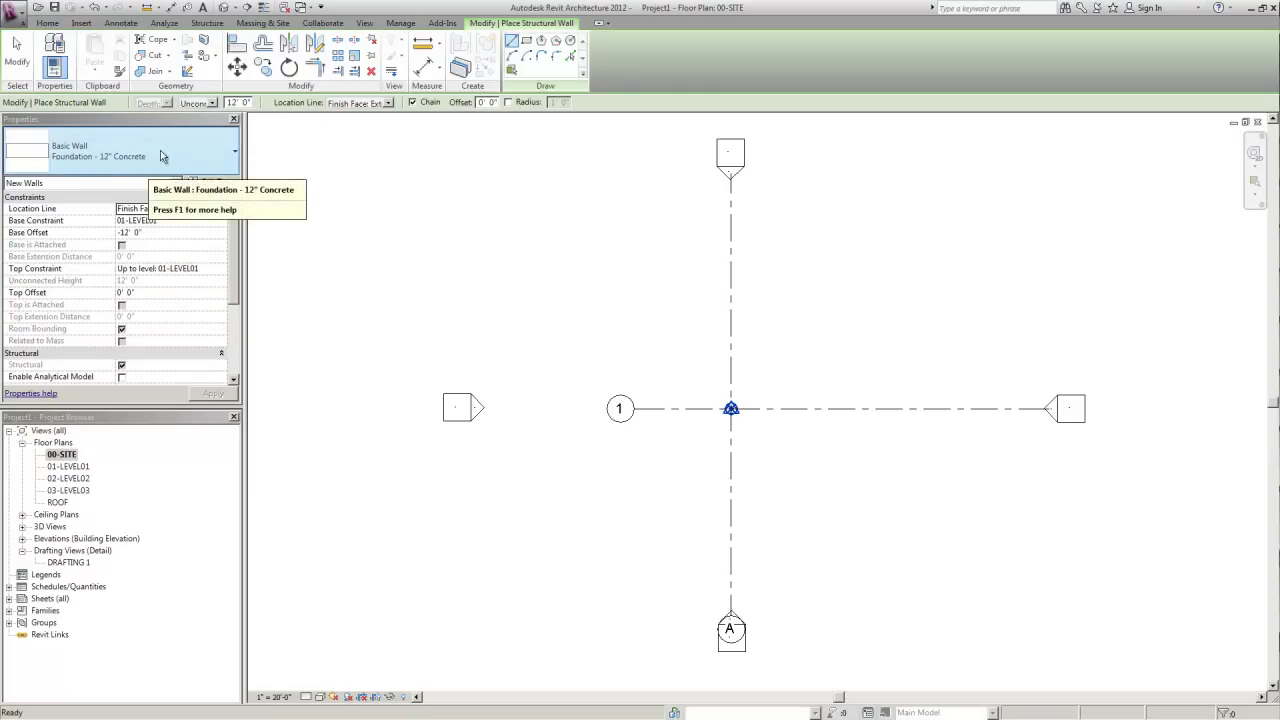
left_click(162, 156)
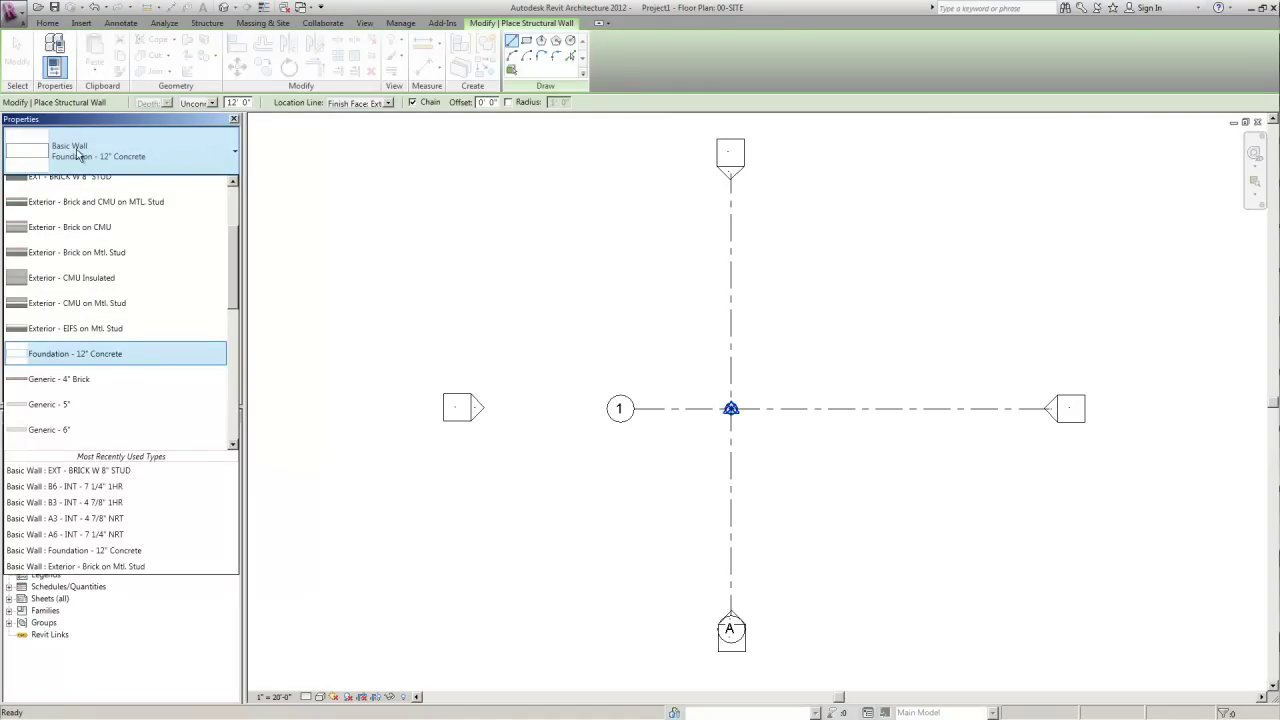
left_click(78, 366)
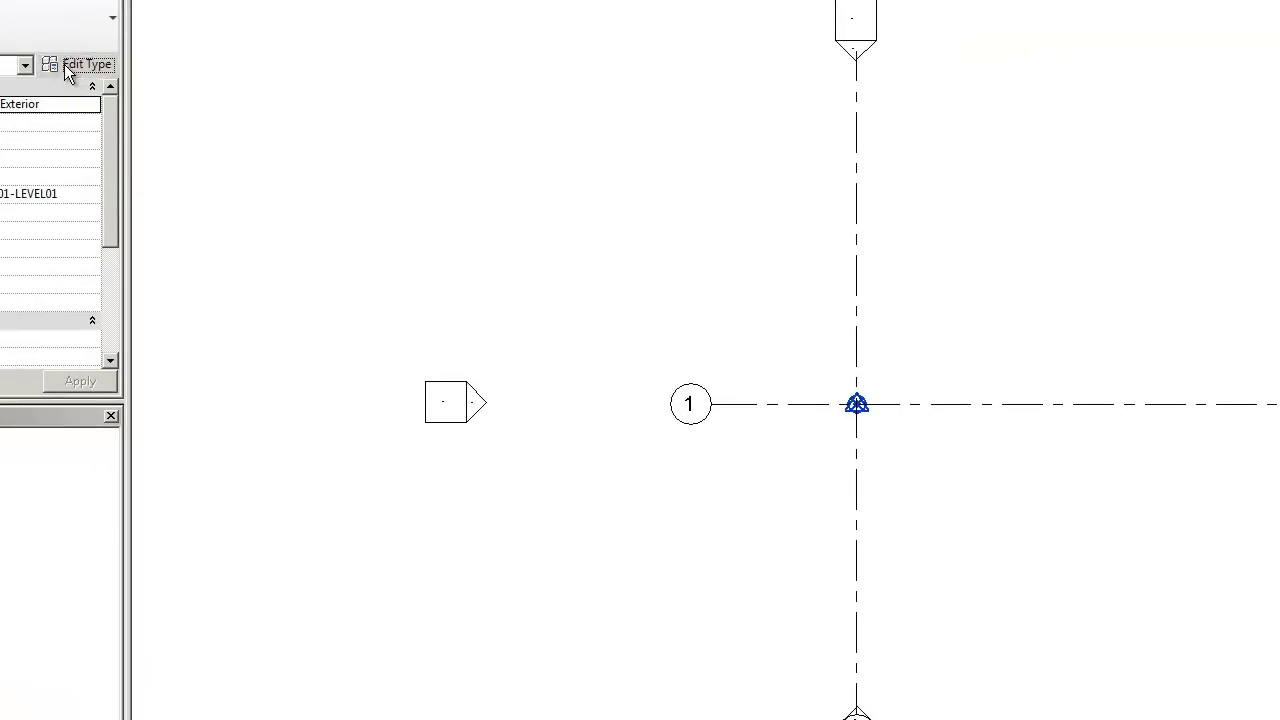
Step: Duplicate the wall type as 'Foundation - 12" Concrete W/ Brick Ledge'
left_click(68, 66)
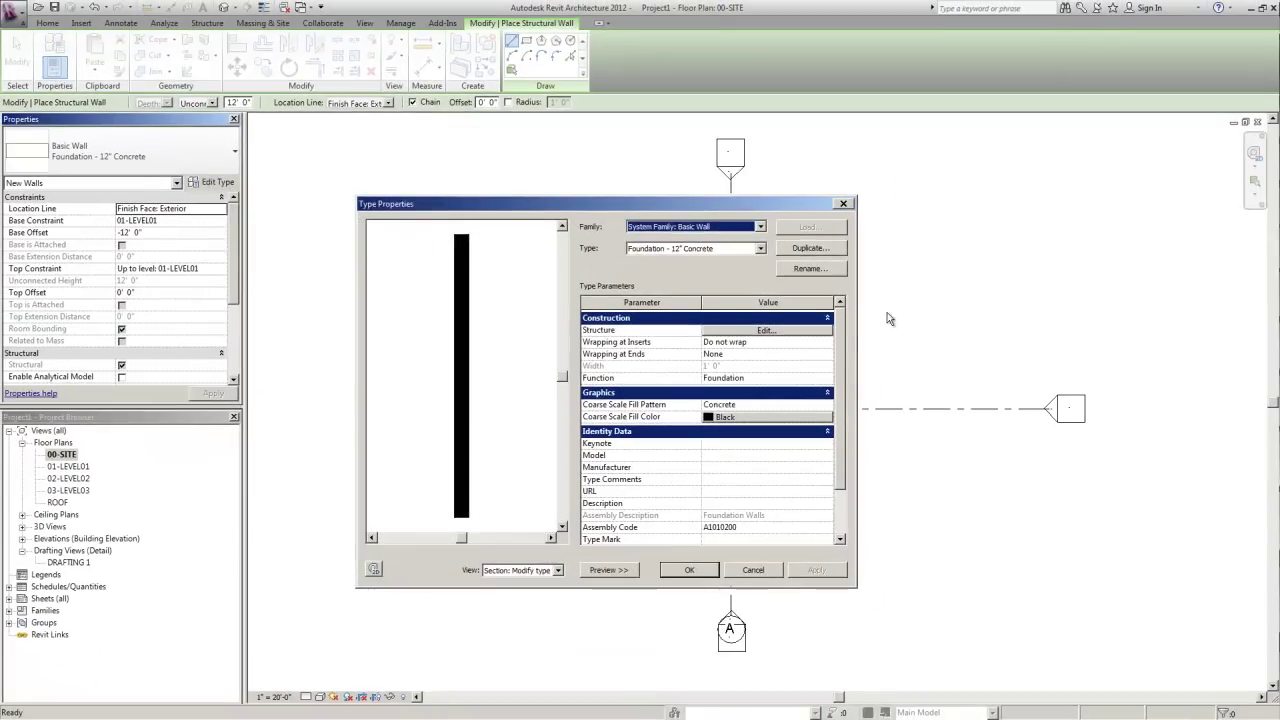
left_click(808, 248)
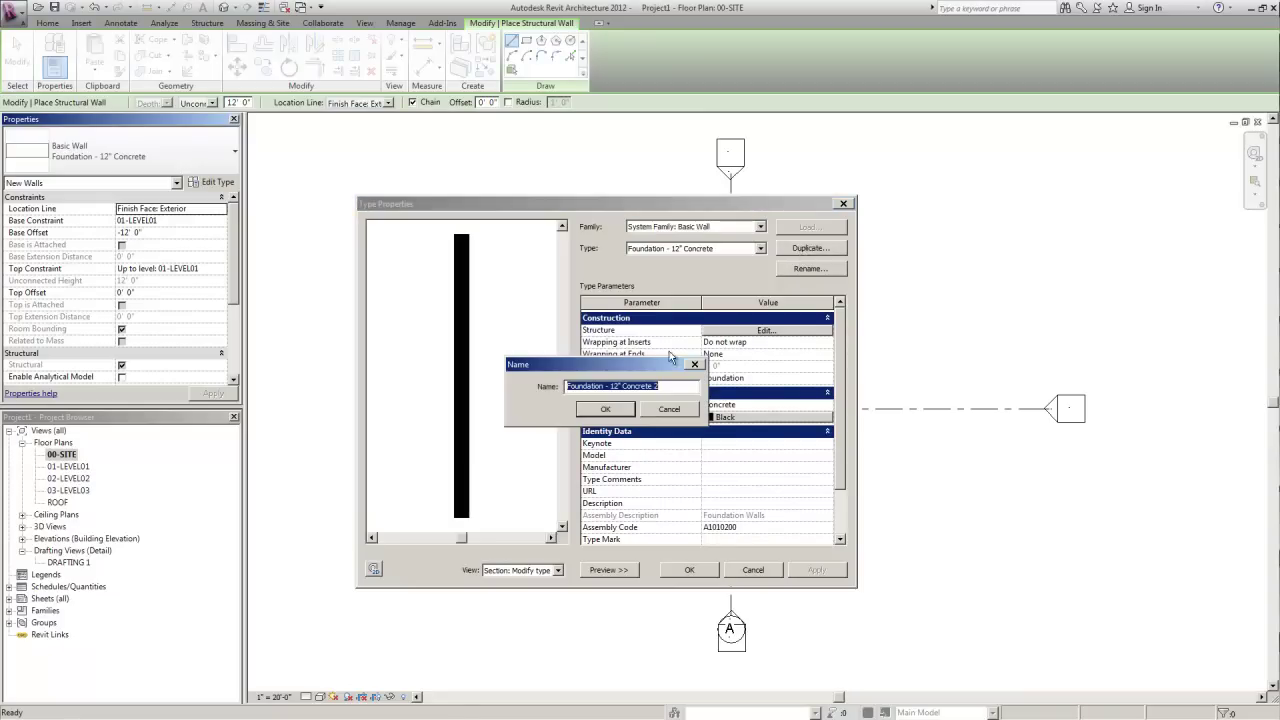
left_click(671, 390)
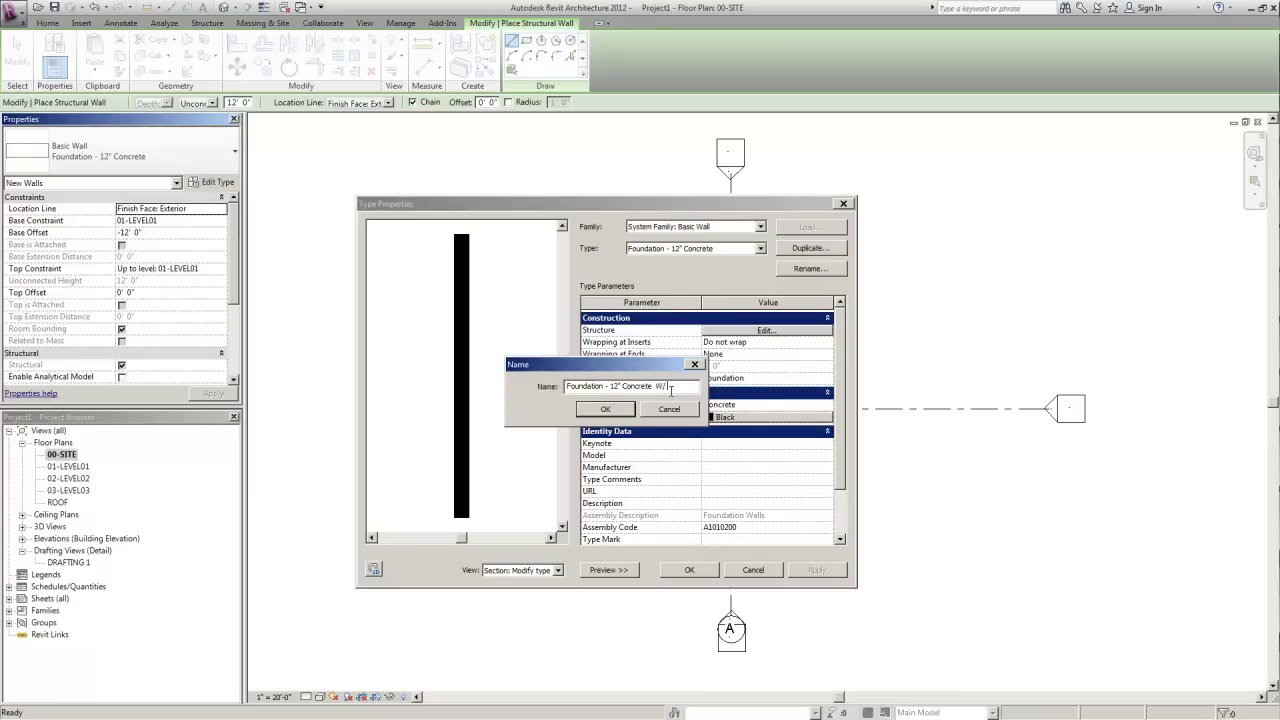
type("W/ Brick Ledge")
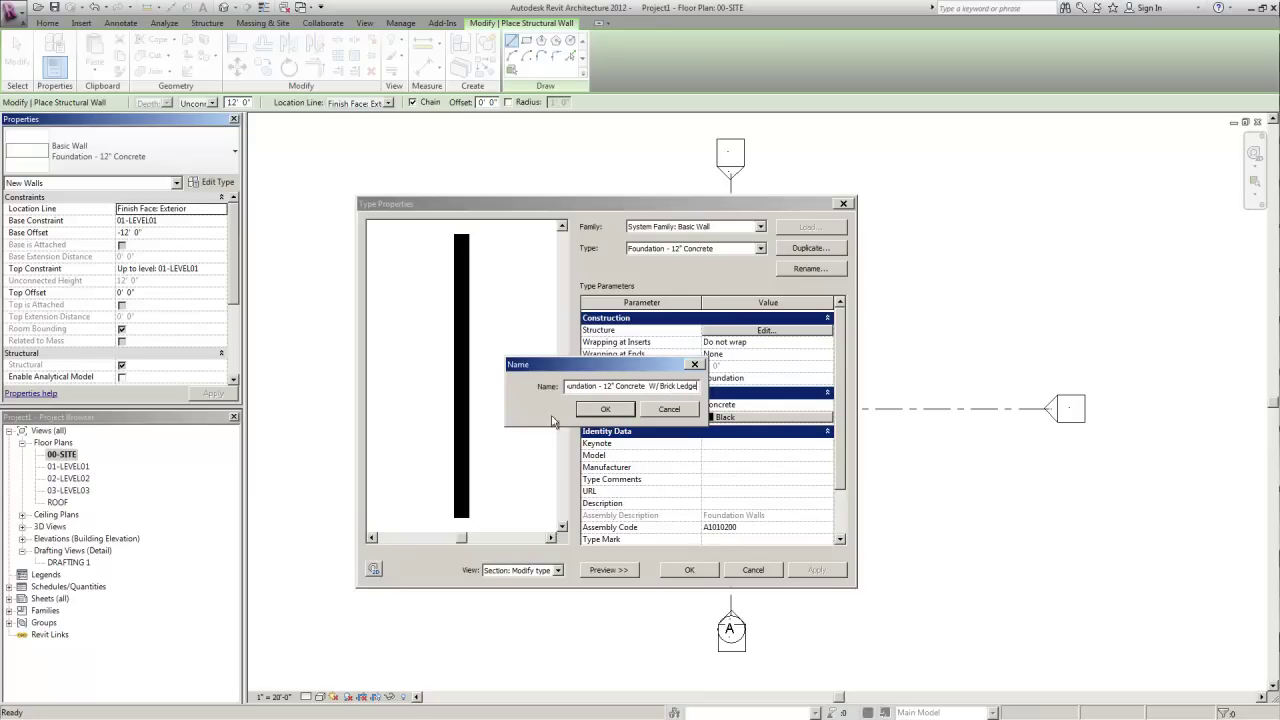
left_click(605, 409)
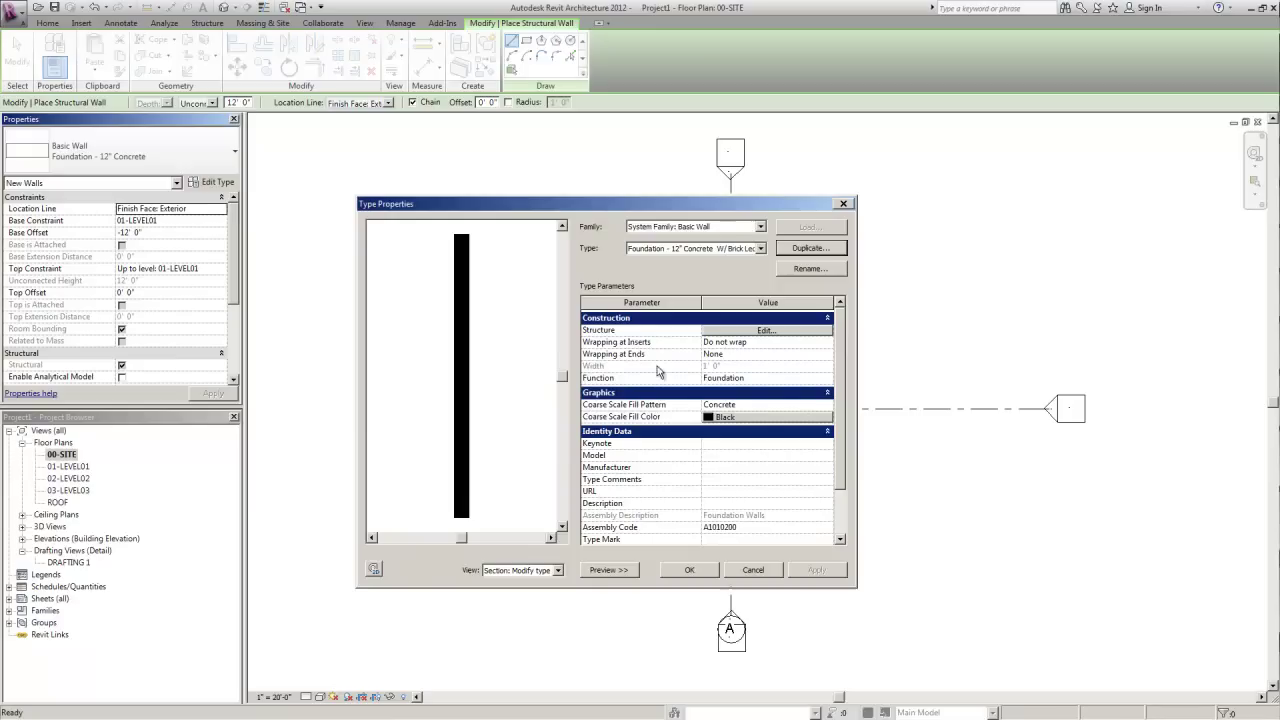
Step: Insert a second structure layer using Concrete - Cast-in-Place Concrete material
left_click(740, 331)
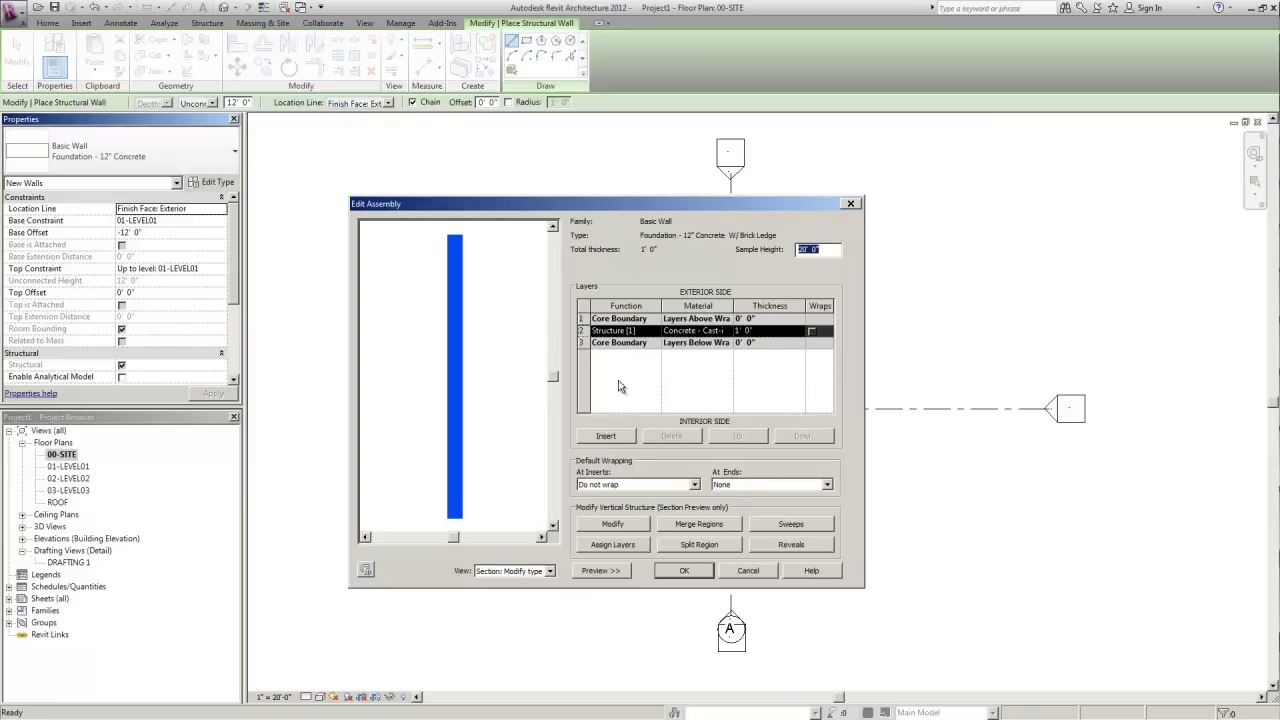
left_click(622, 438)
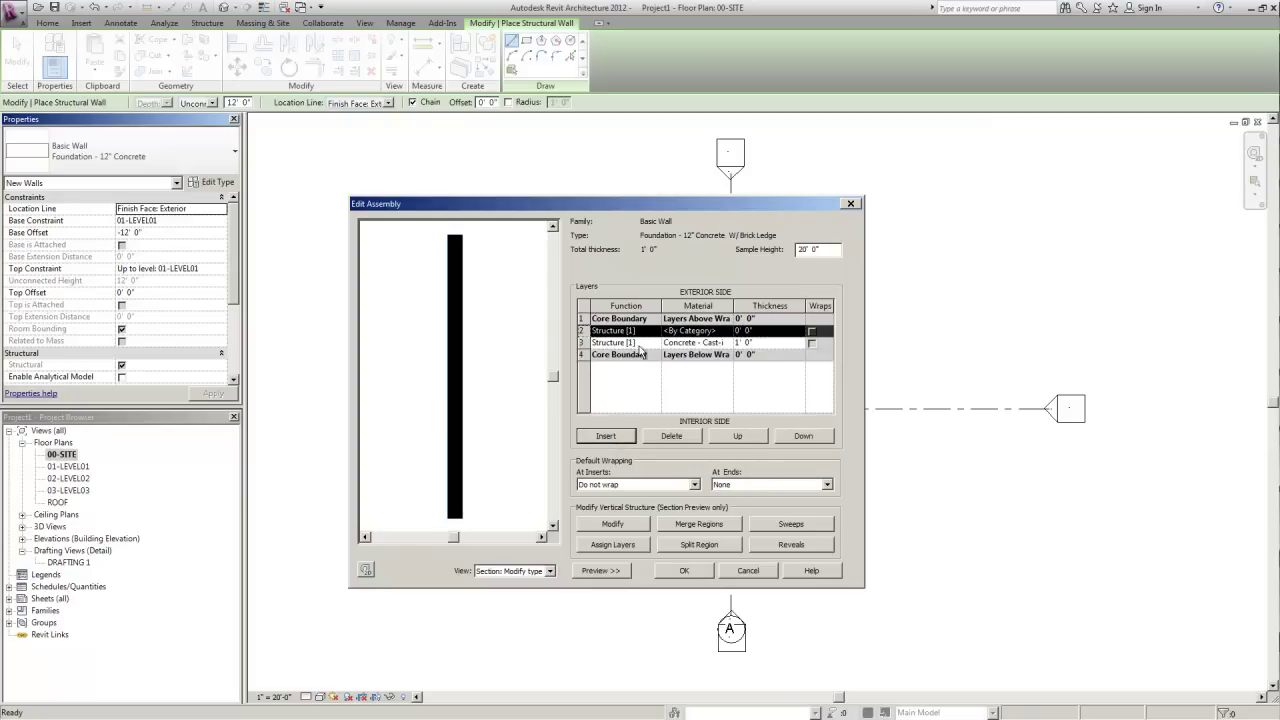
left_click(719, 331)
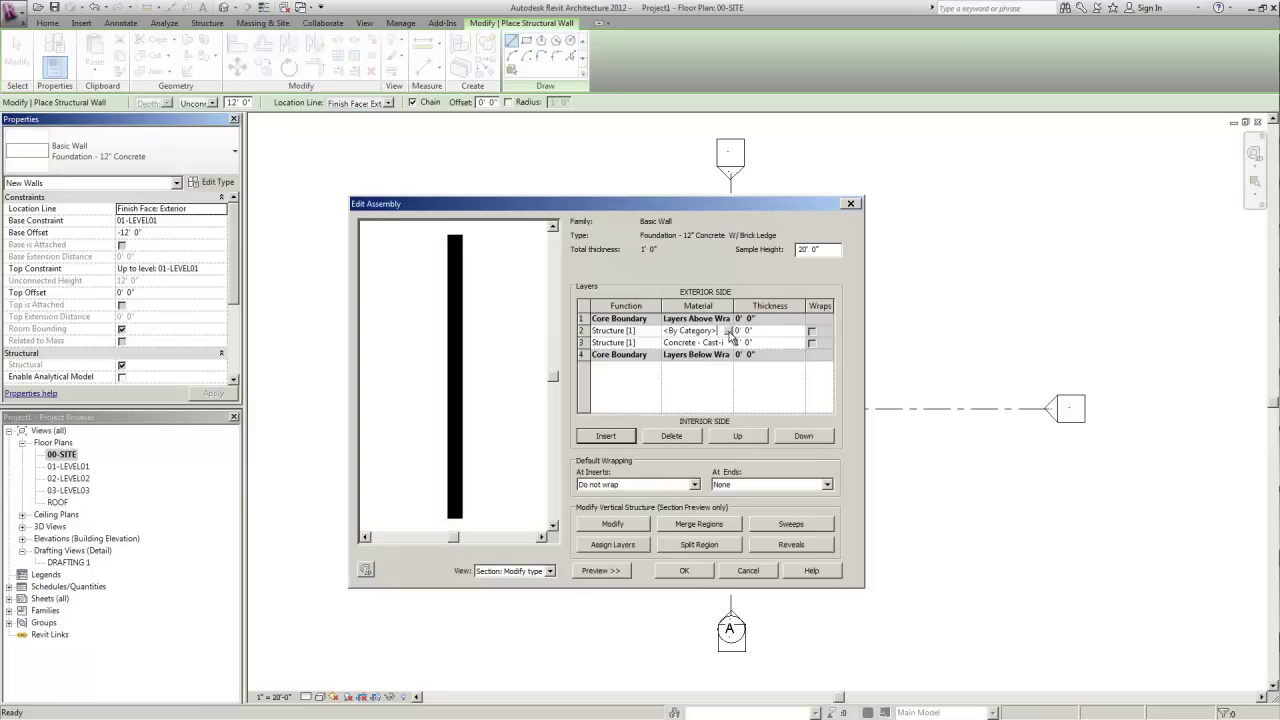
left_click(727, 331)
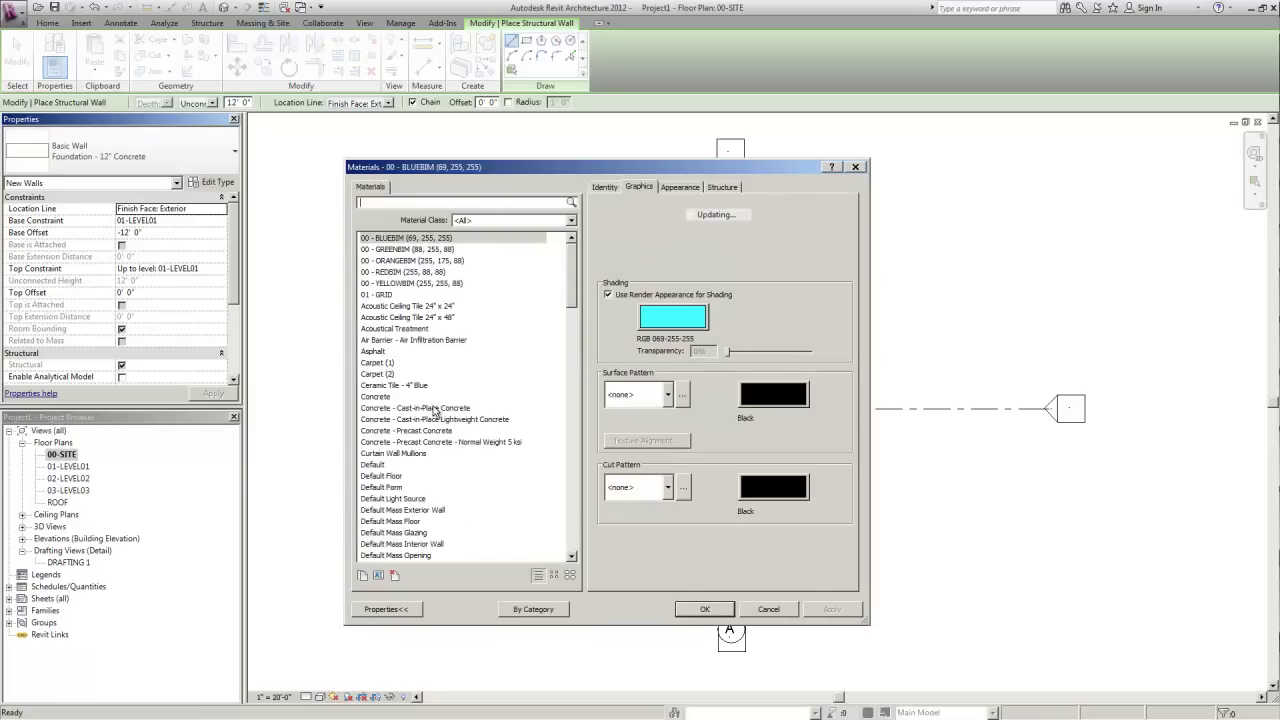
left_click(435, 408)
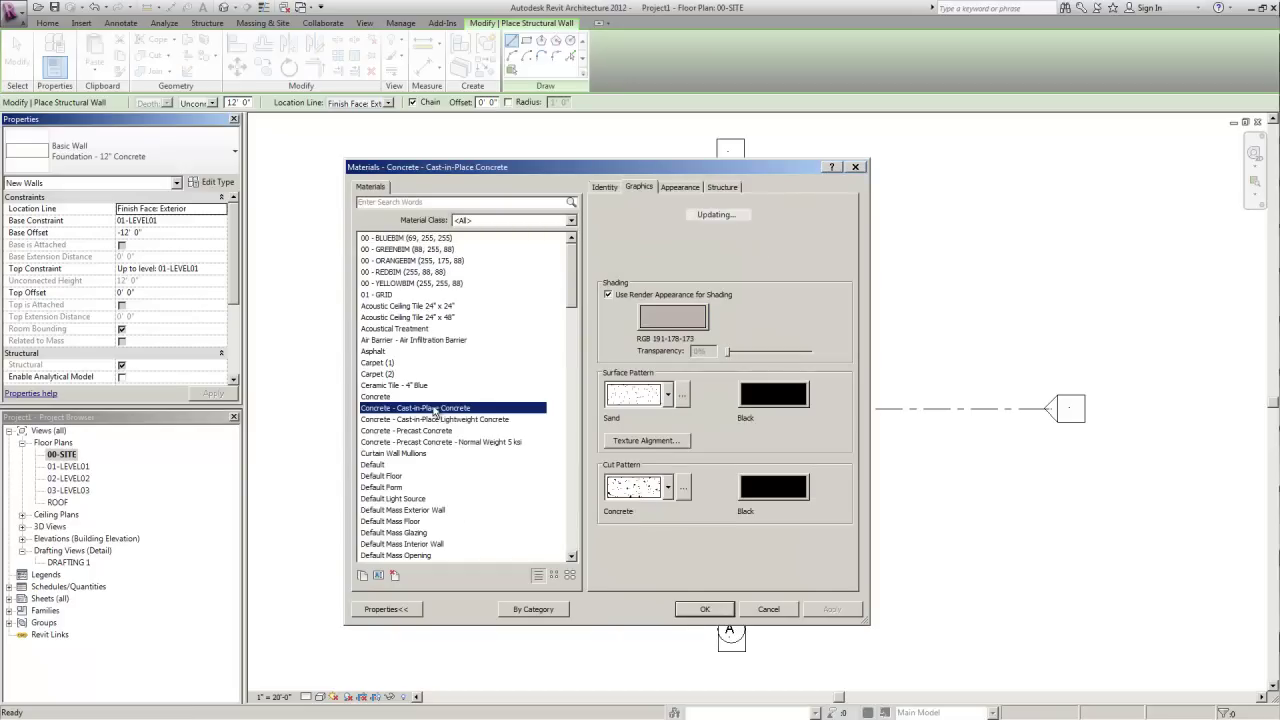
left_click(705, 610)
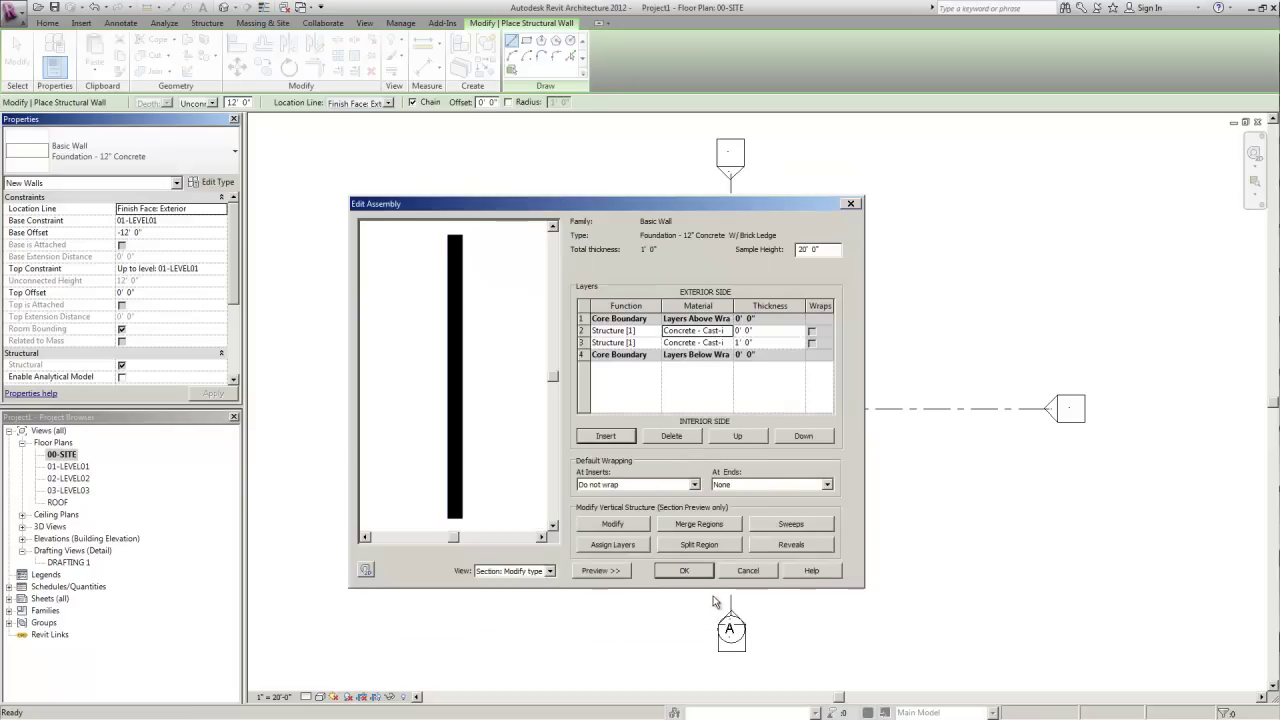
Step: Set both concrete structure layers to 0' 6" thick
left_click(739, 343)
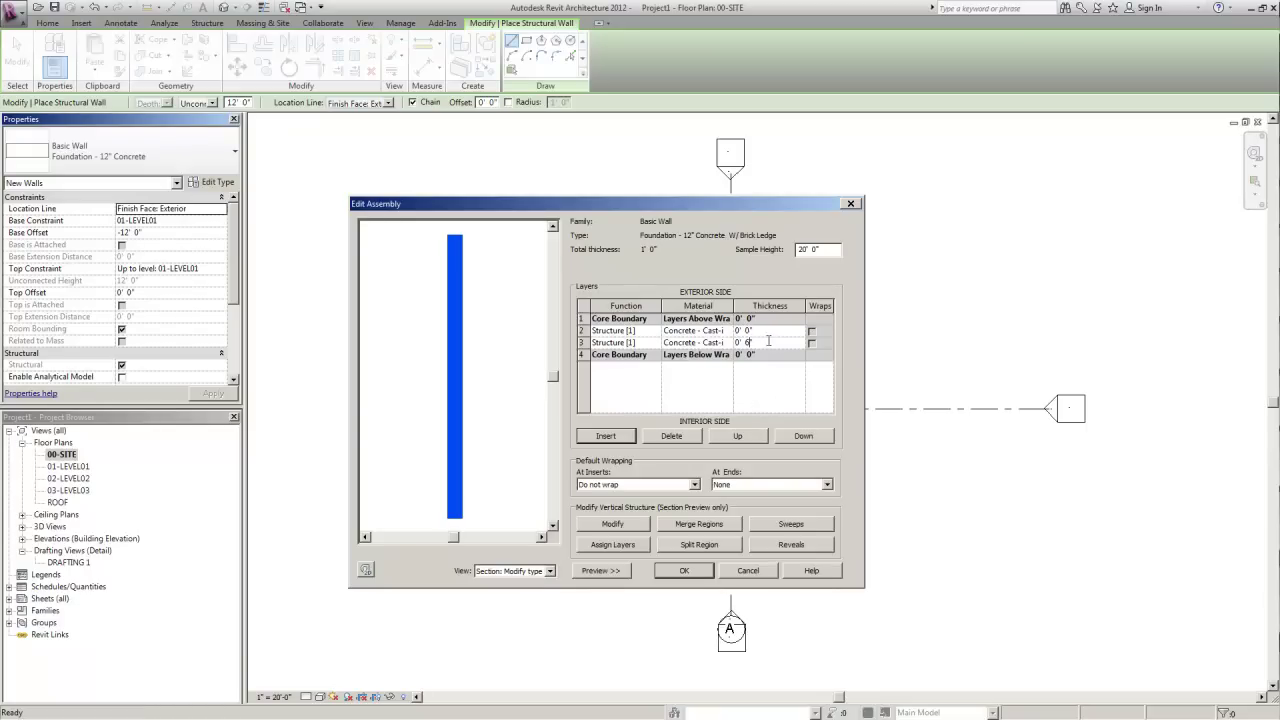
left_click(748, 332)
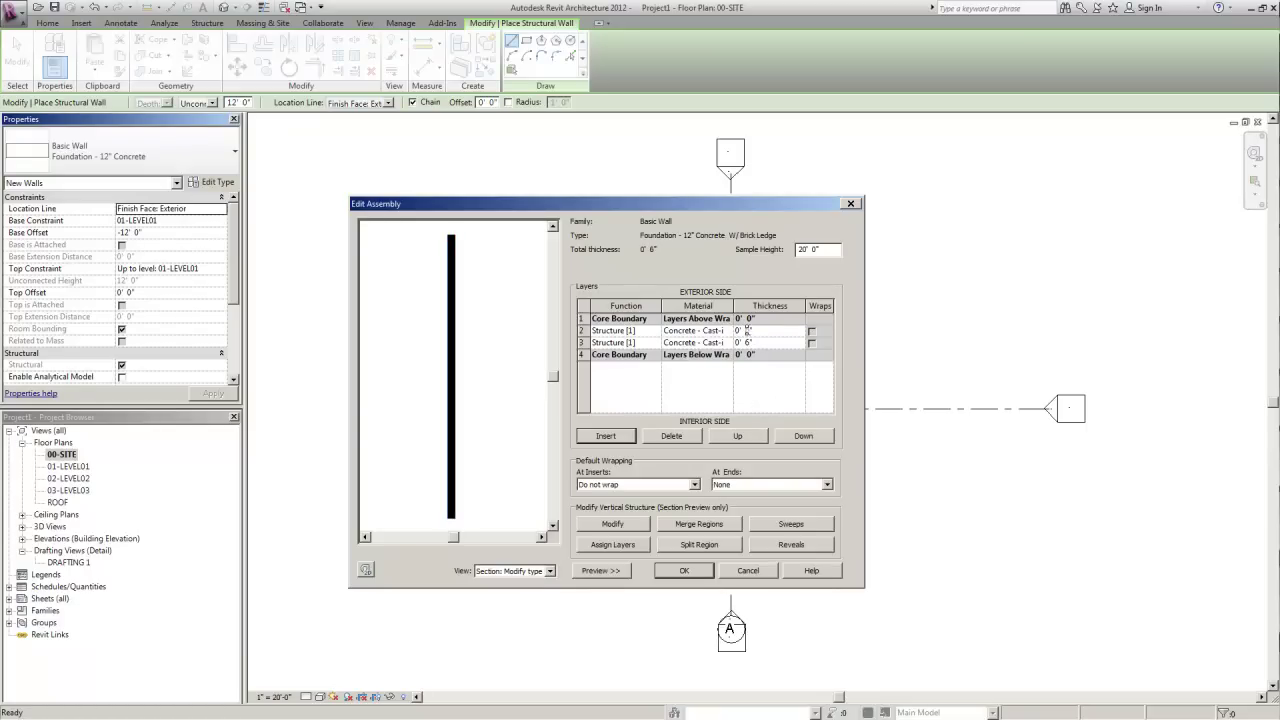
type("6")
Step: Preview the assembly in section, unlock the layer boundary at the top, and accept the structure
left_click(549, 571)
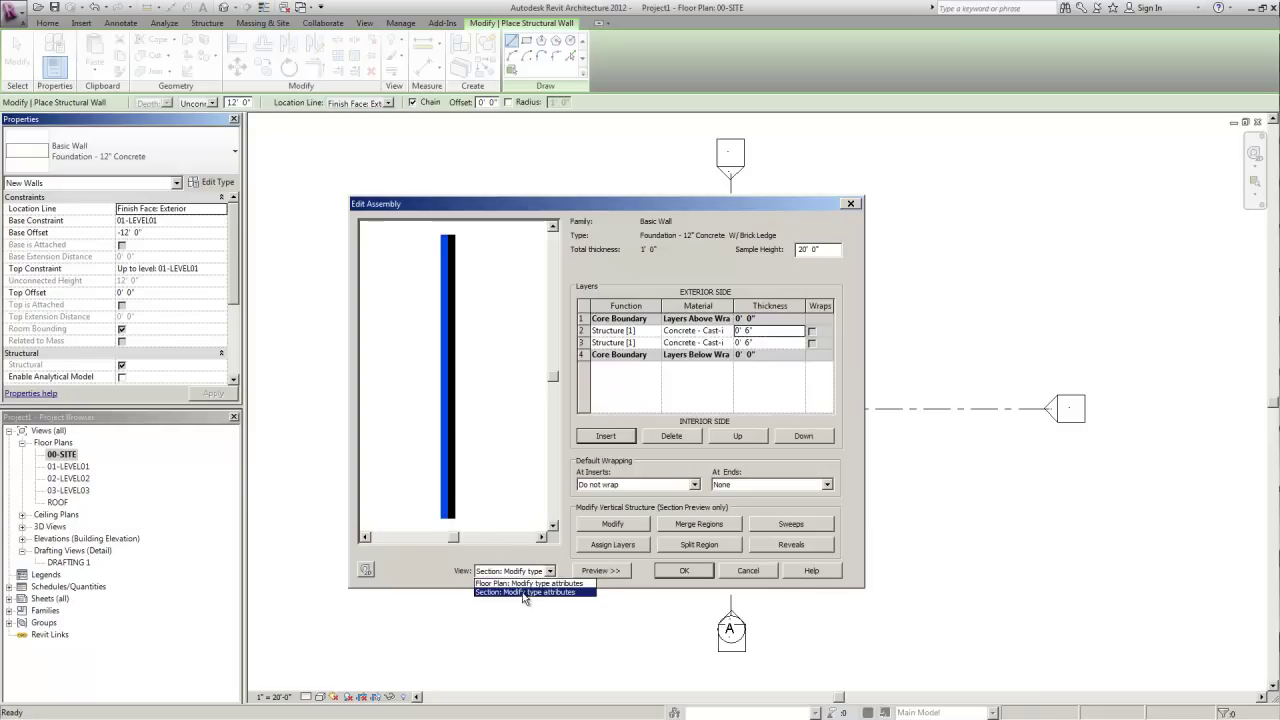
left_click(522, 592)
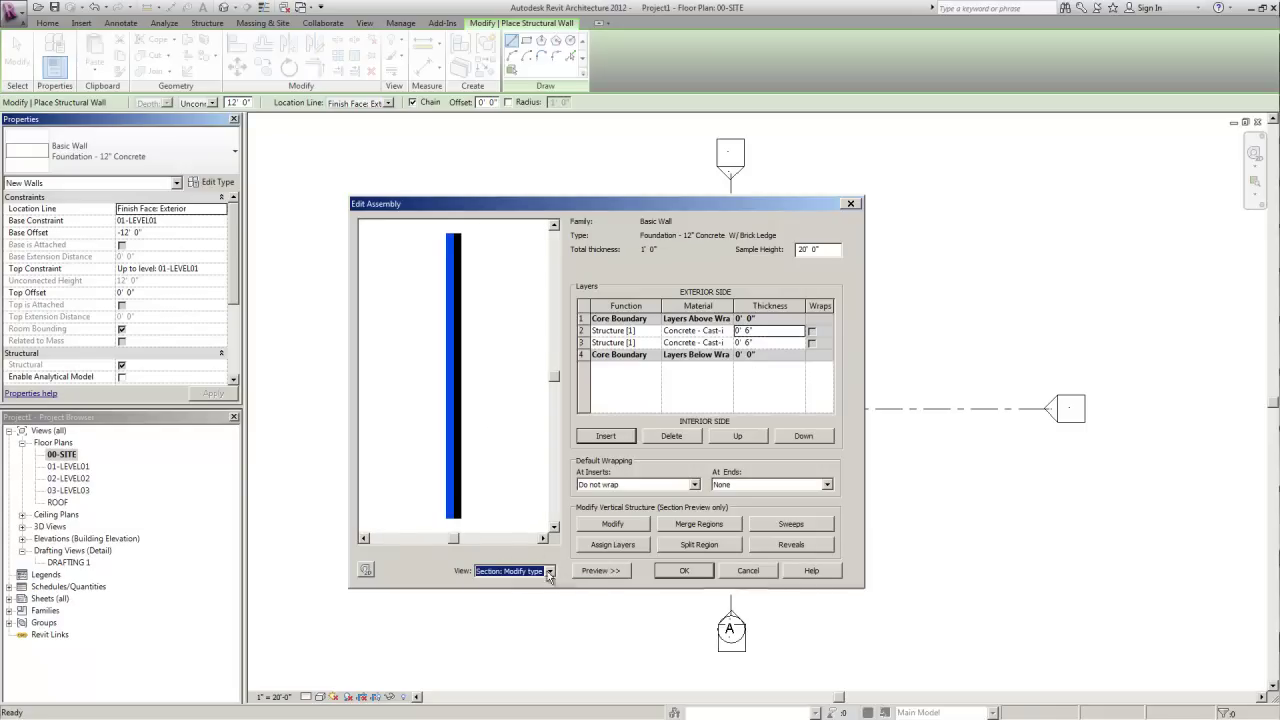
left_click(604, 530)
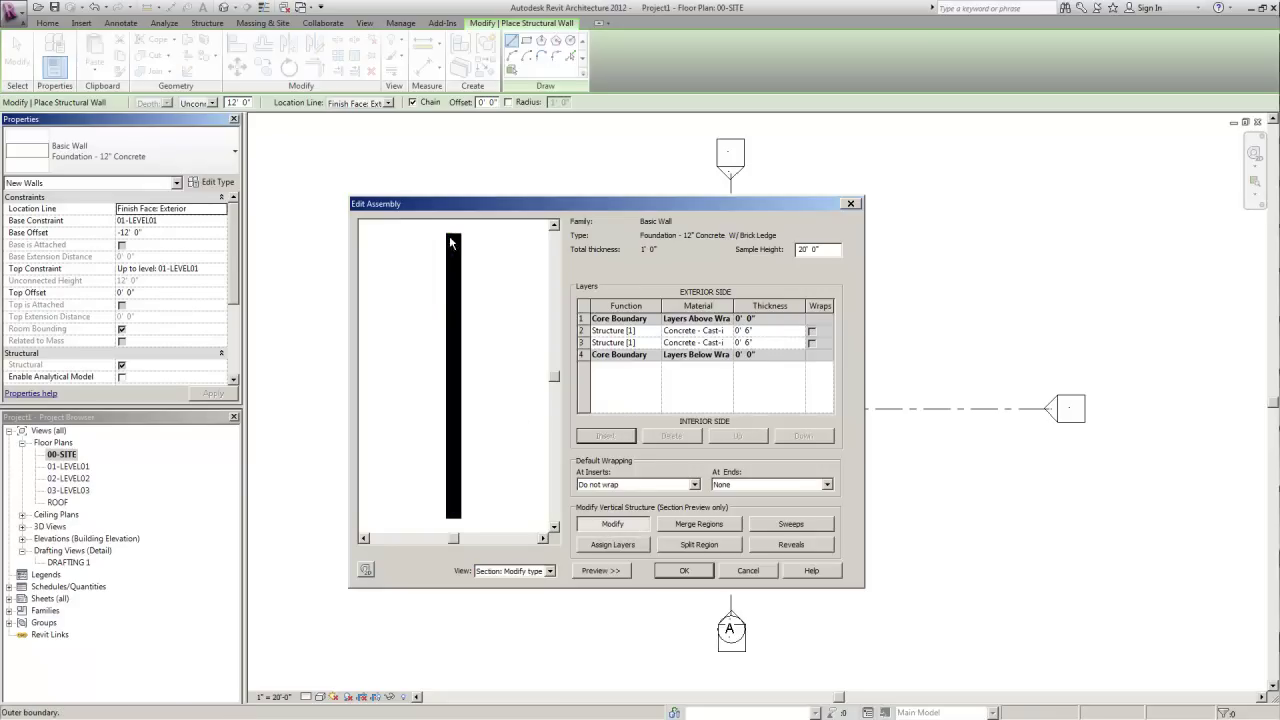
scroll(449, 250, "up", 5)
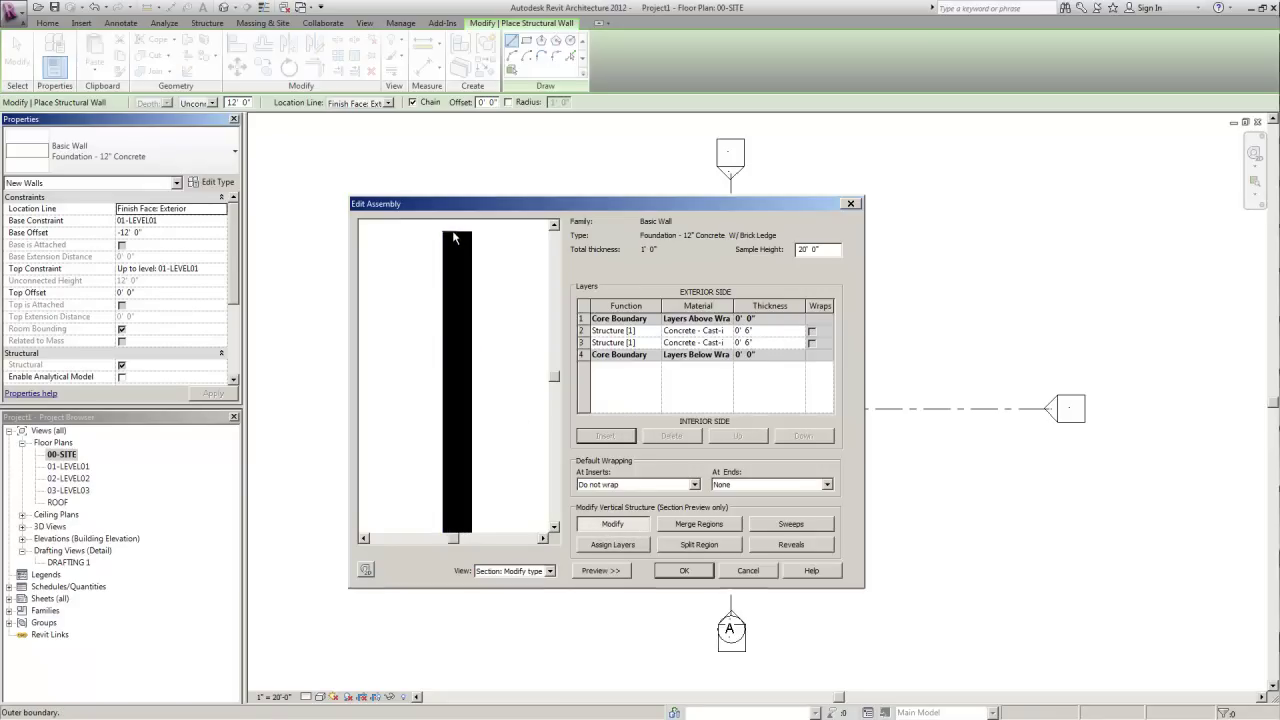
left_click(450, 237)
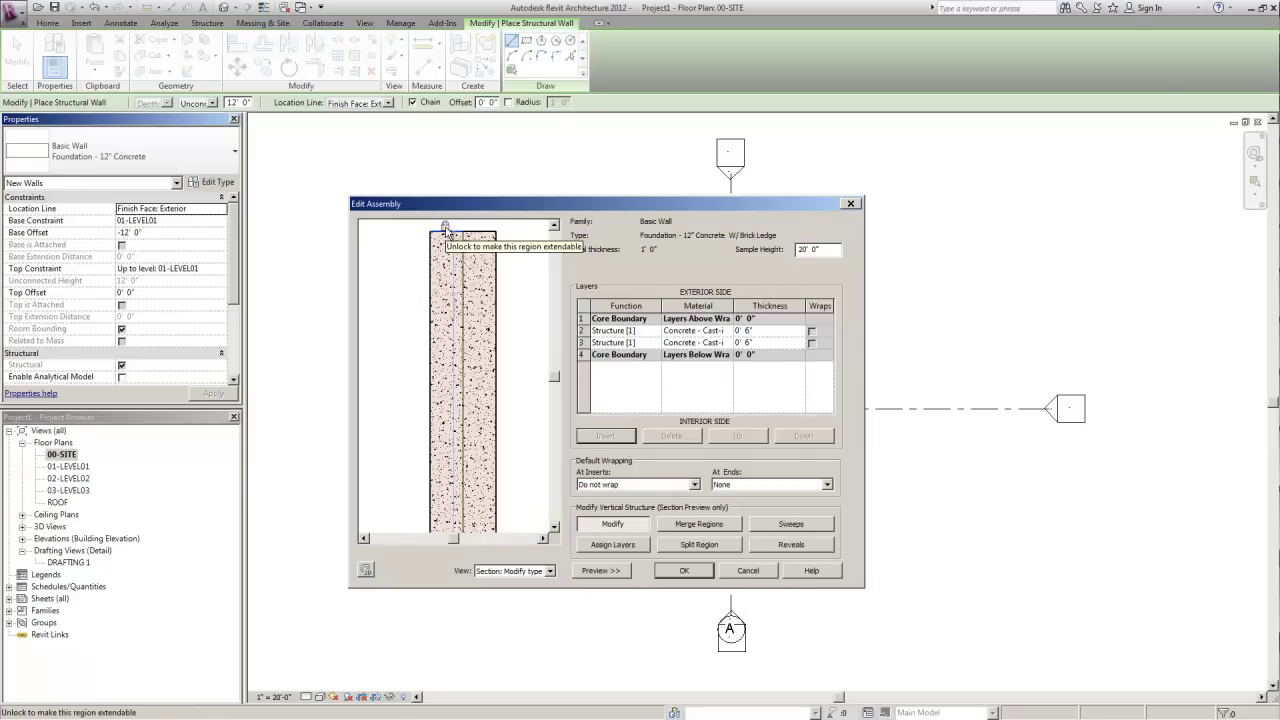
left_click(445, 226)
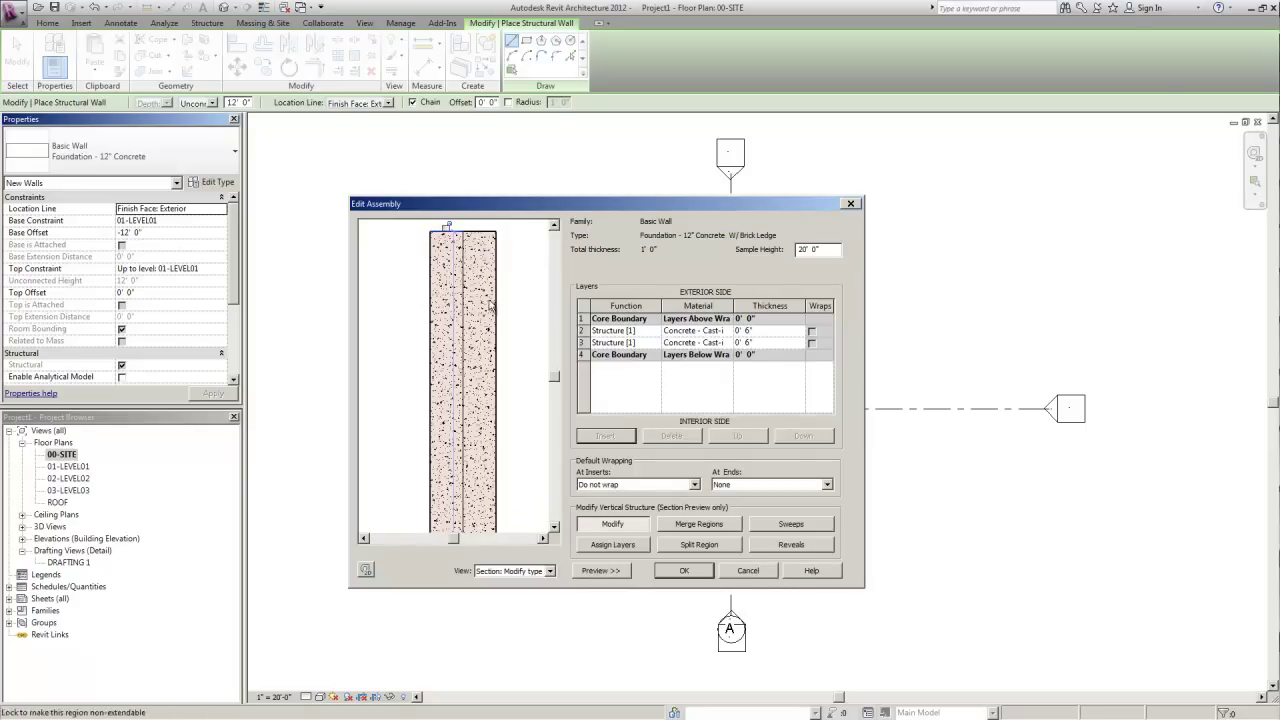
left_click(685, 571)
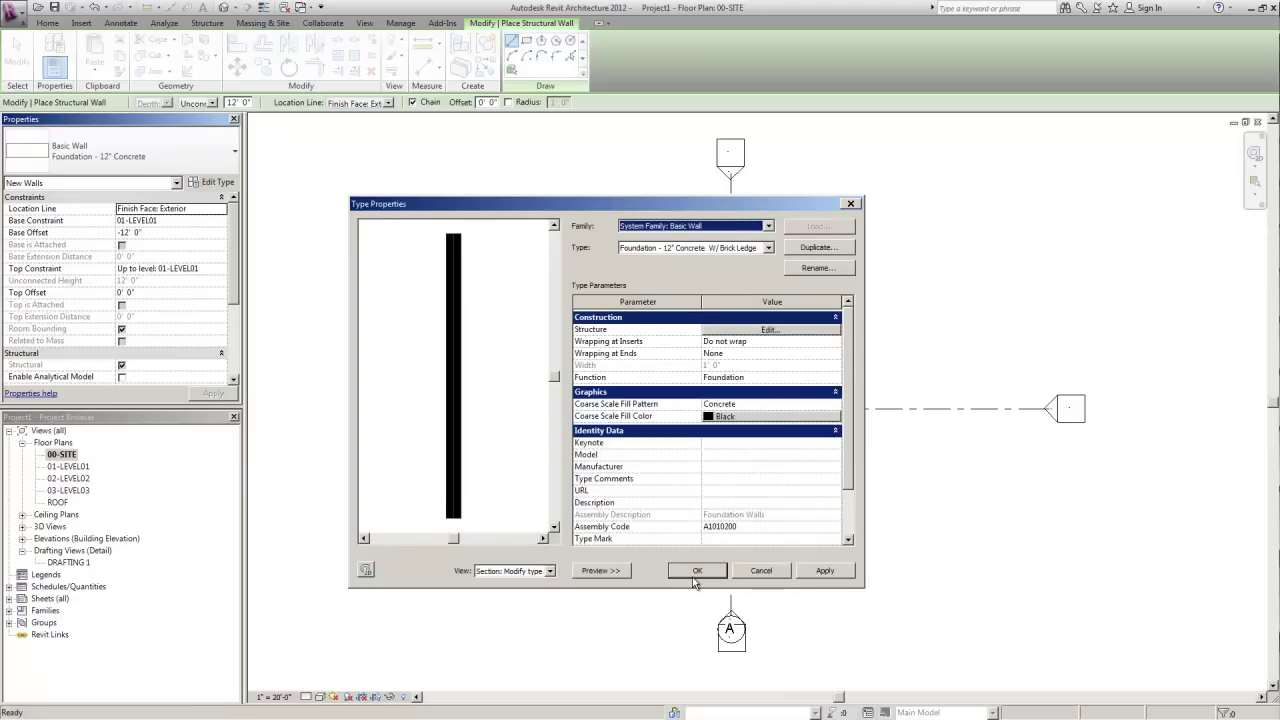
Step: Confirm the type and set the wall's Top Extension Distance to -0' 6"
left_click(695, 572)
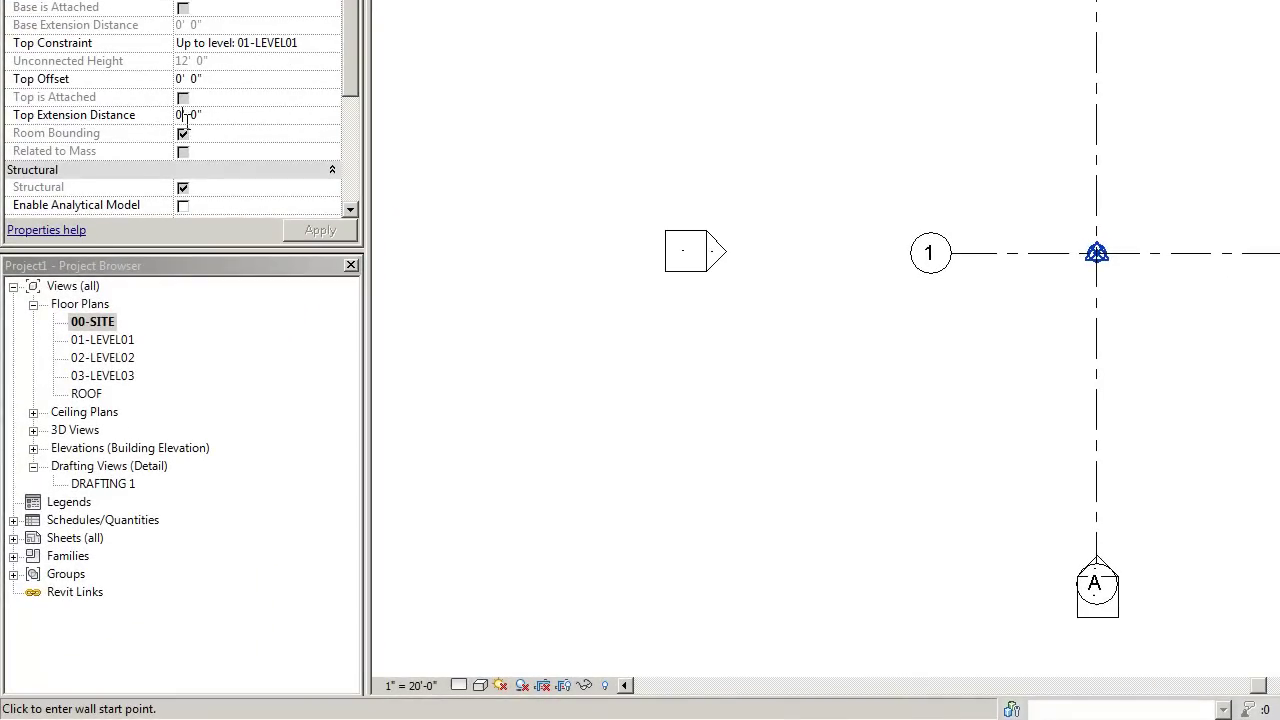
key("BackSpace")
key("BackSpace")
type("-0'")
left_click(332, 234)
Step: Draw a 75' 0" horizontal Brick Ledge wall across the grid, then end wall placement
left_click(834, 71)
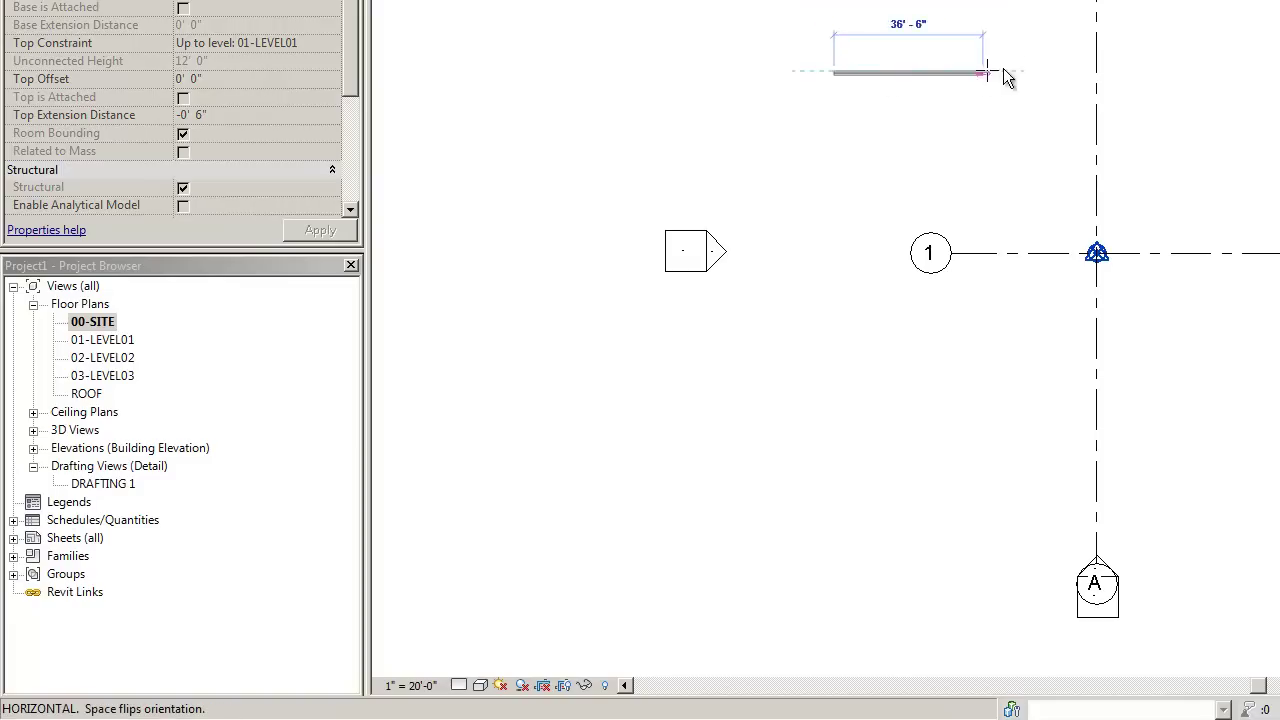
left_click(1157, 73)
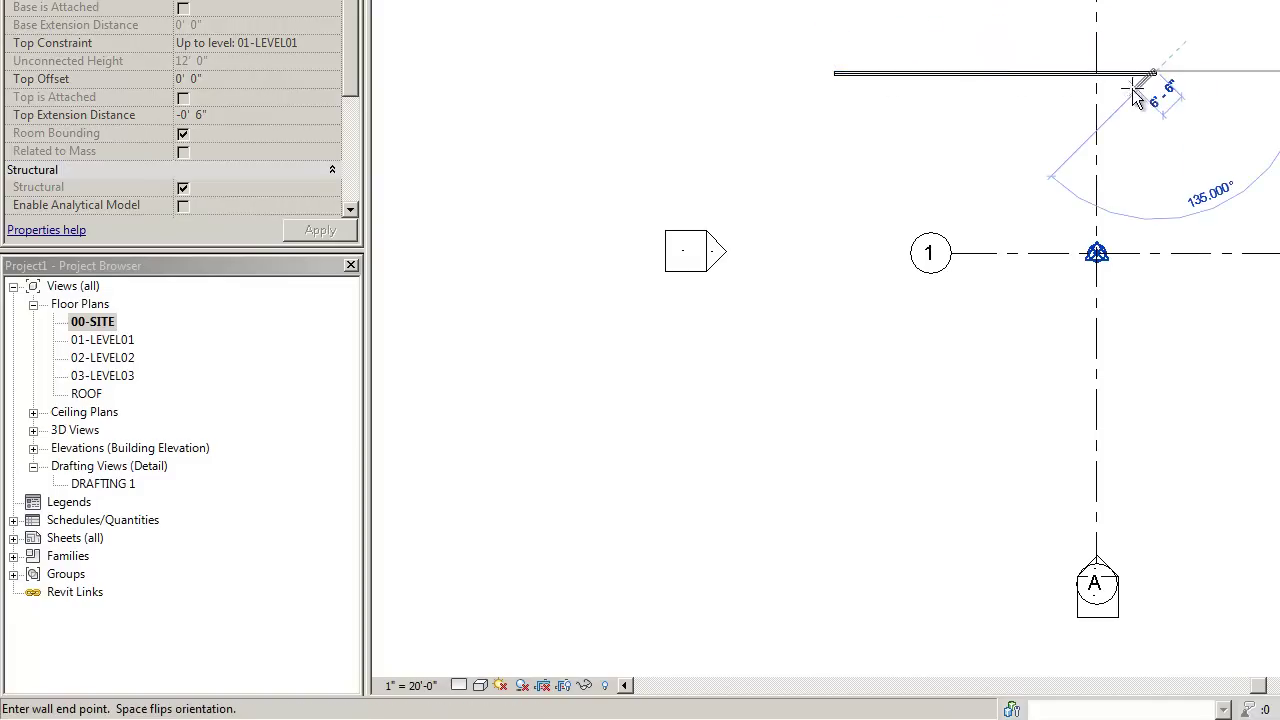
key("Escape")
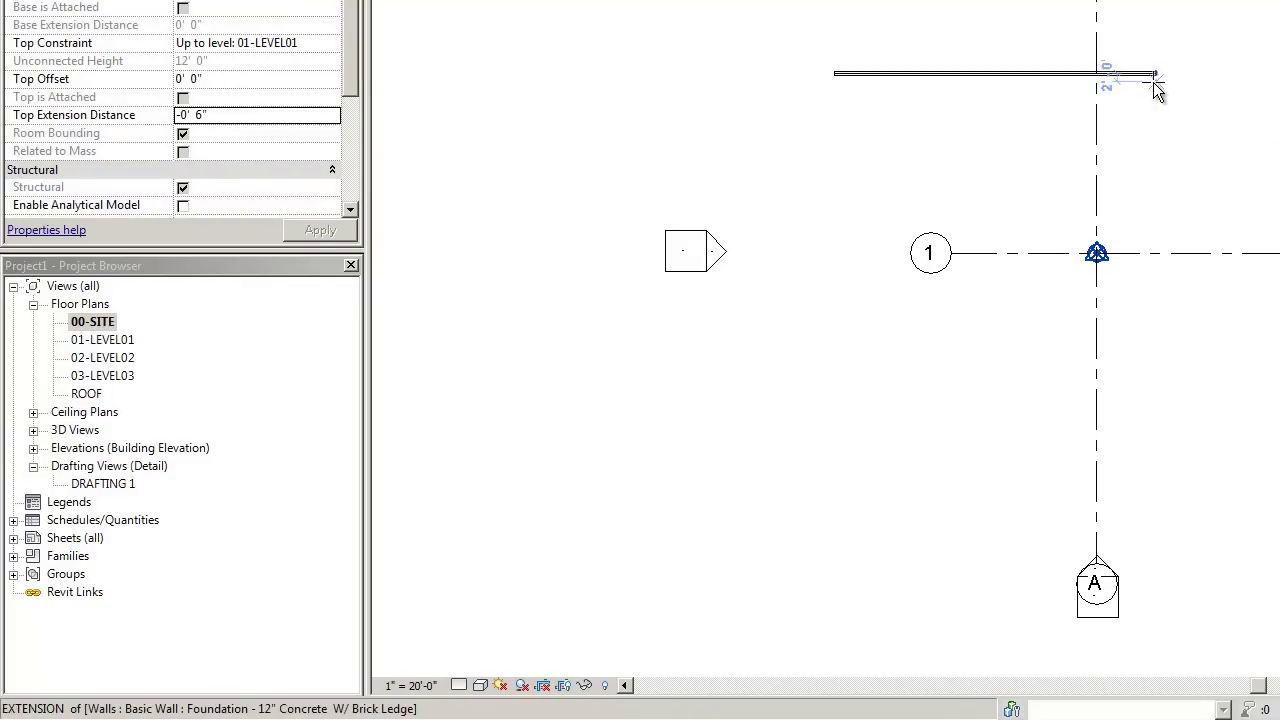
scroll(1154, 89, "up", 1)
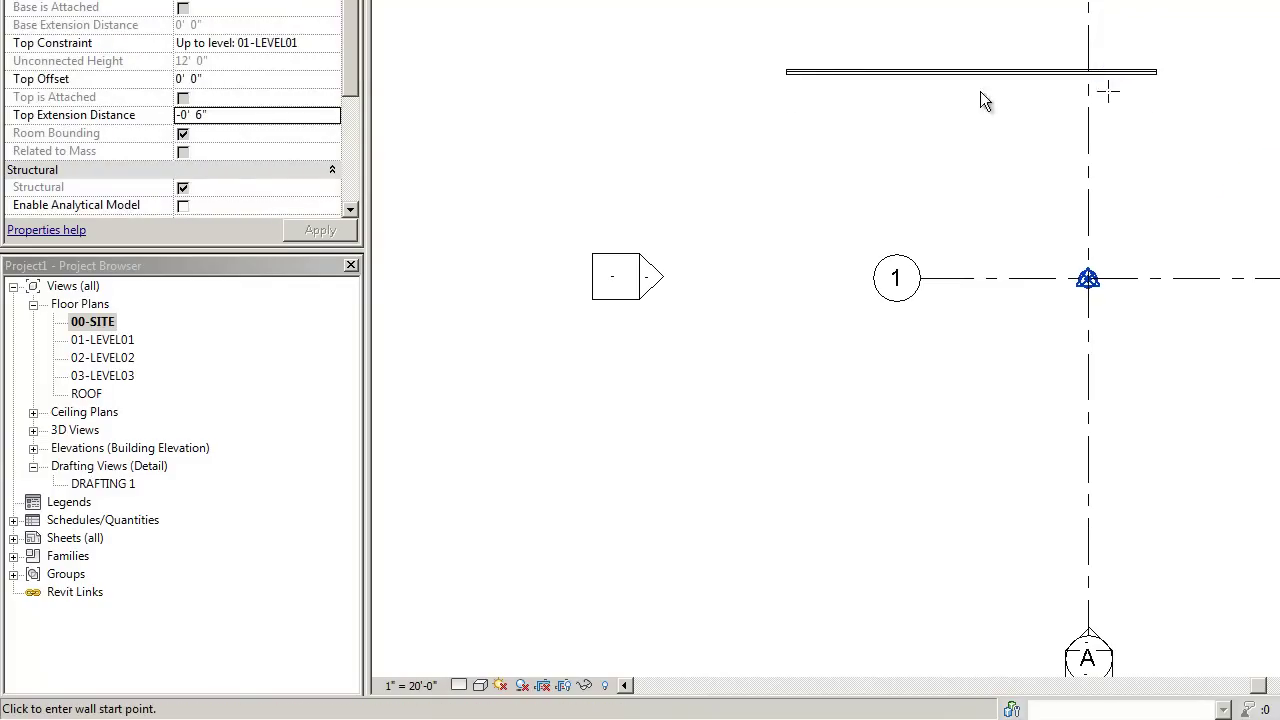
left_click(40, 440)
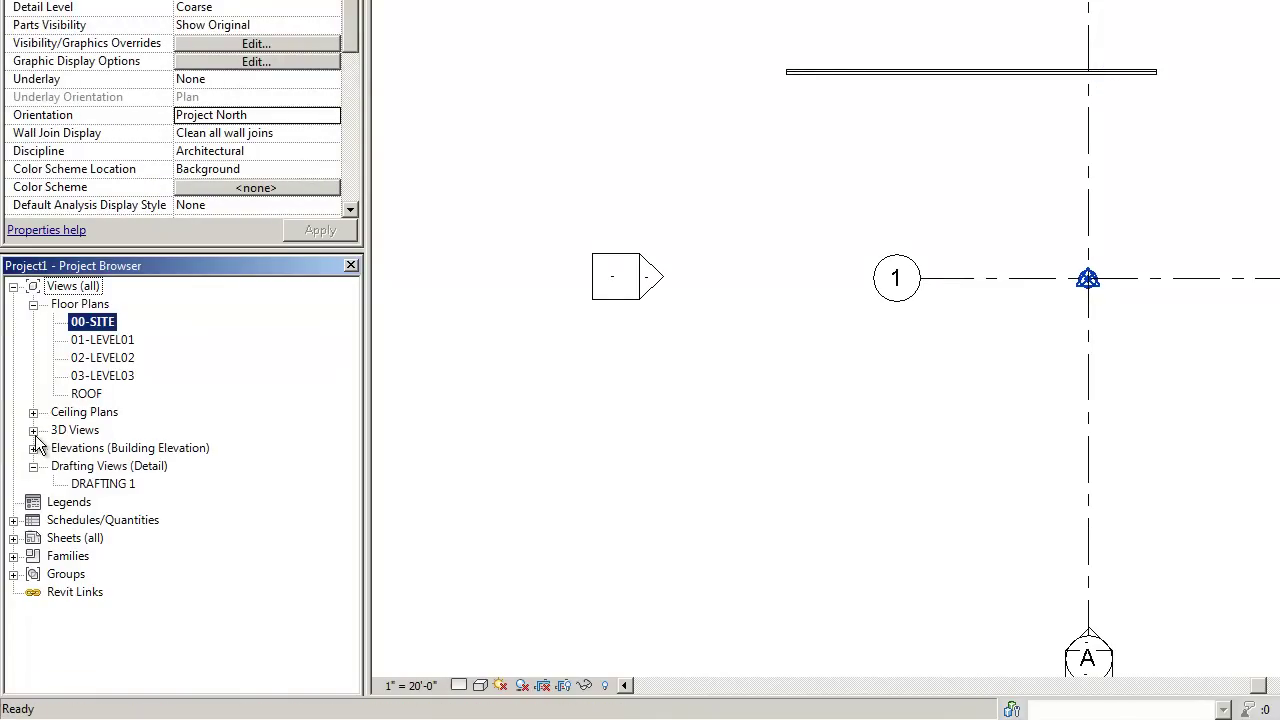
left_click(33, 430)
double_click(77, 461)
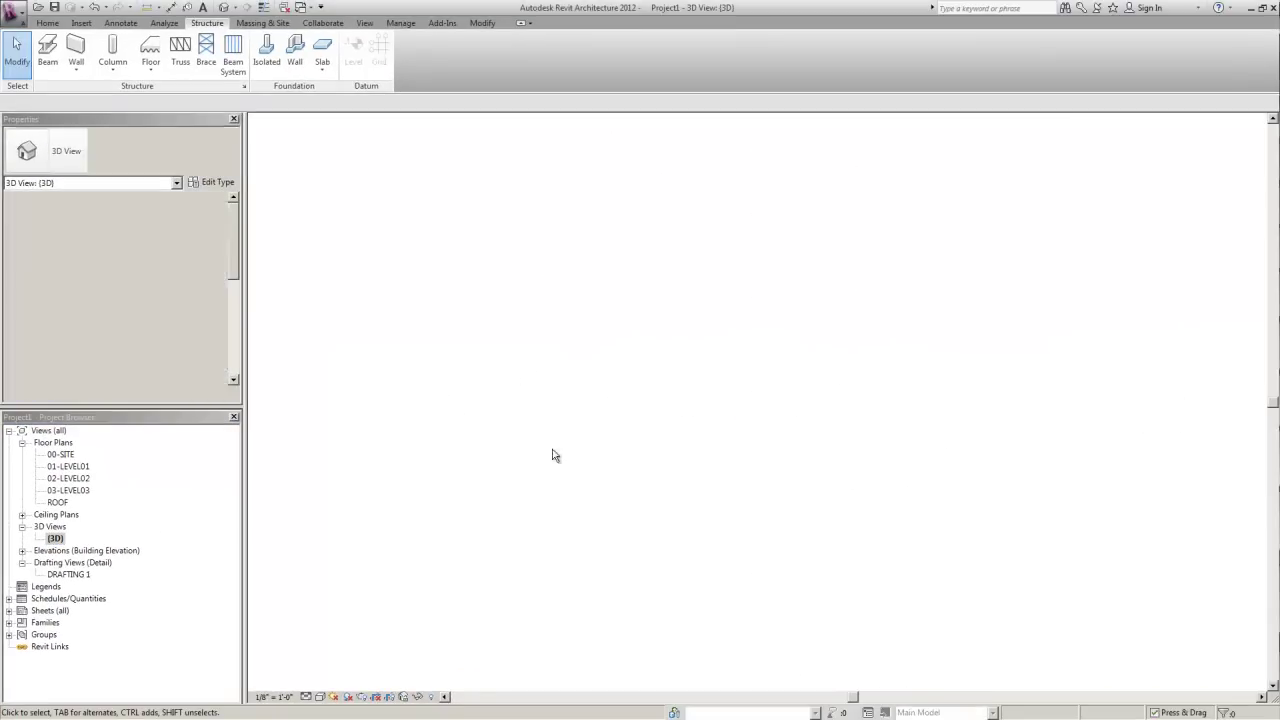
middle_click_drag(903, 477, 668, 395, "shift")
scroll(560, 522, "up", 5)
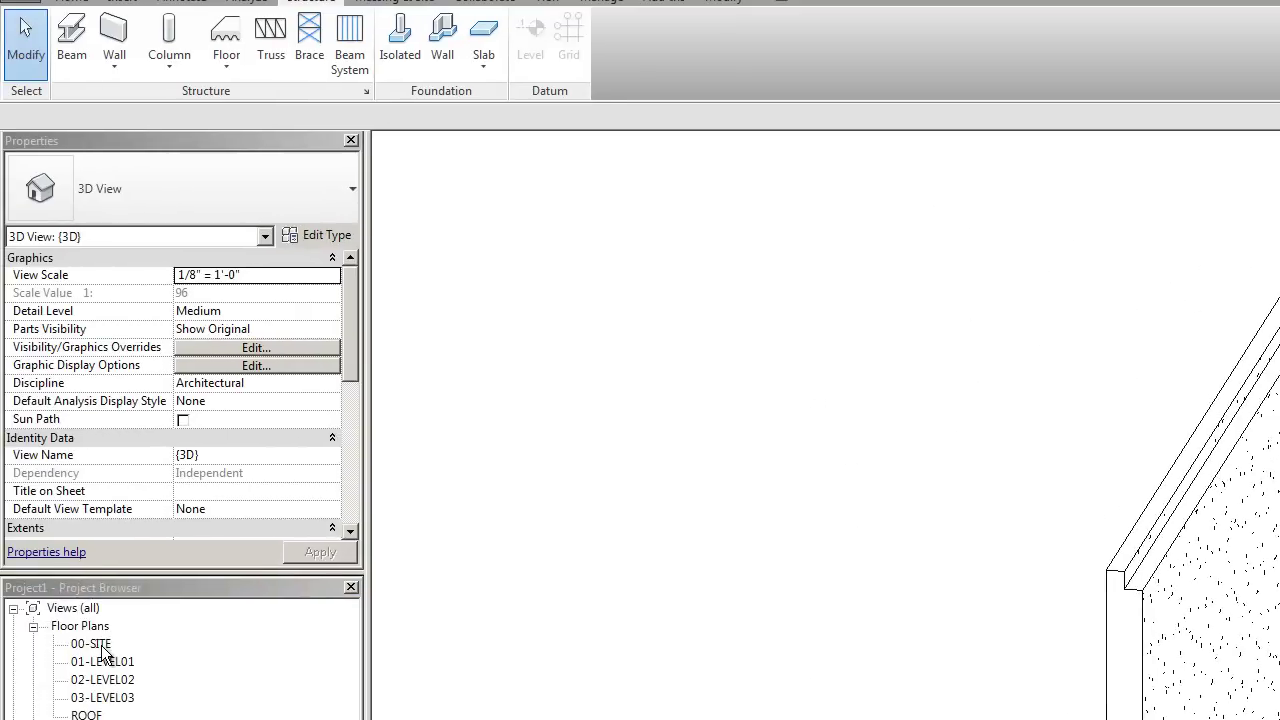
double_click(100, 645)
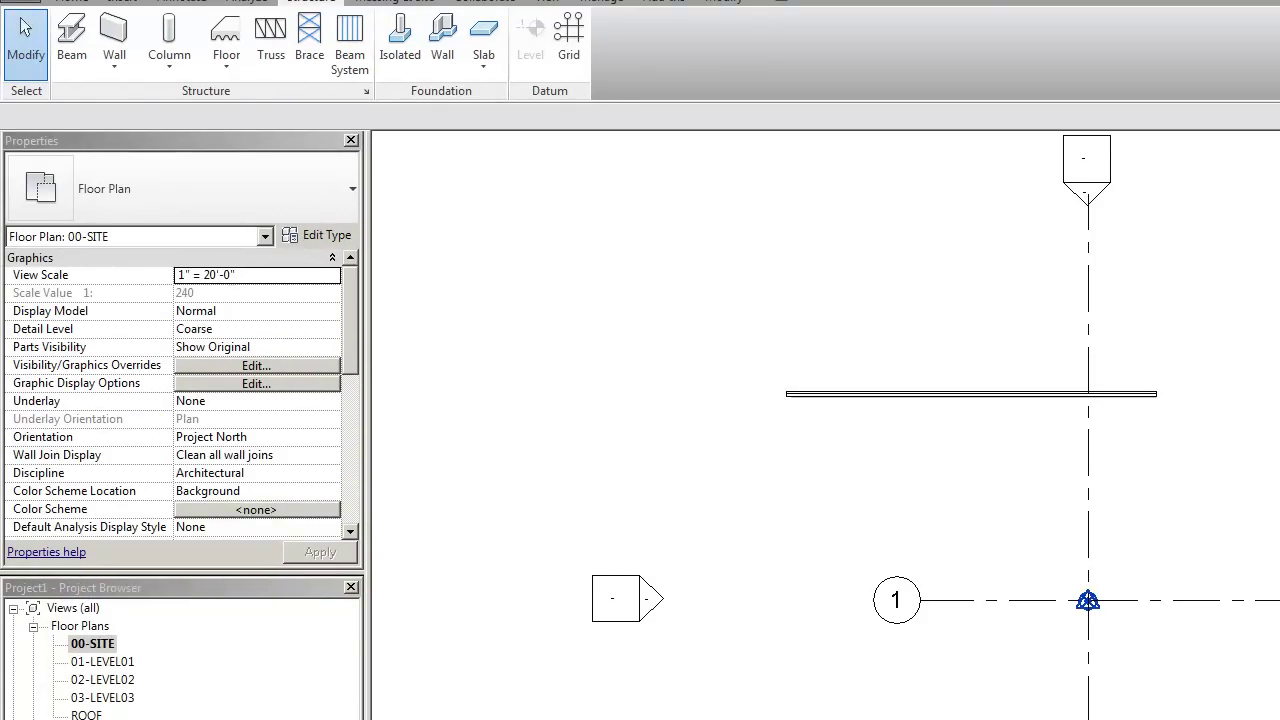
Step: Cut a section line across the new wall and open the resulting Section 1 view
left_click(380, 3)
left_click(1020, 364)
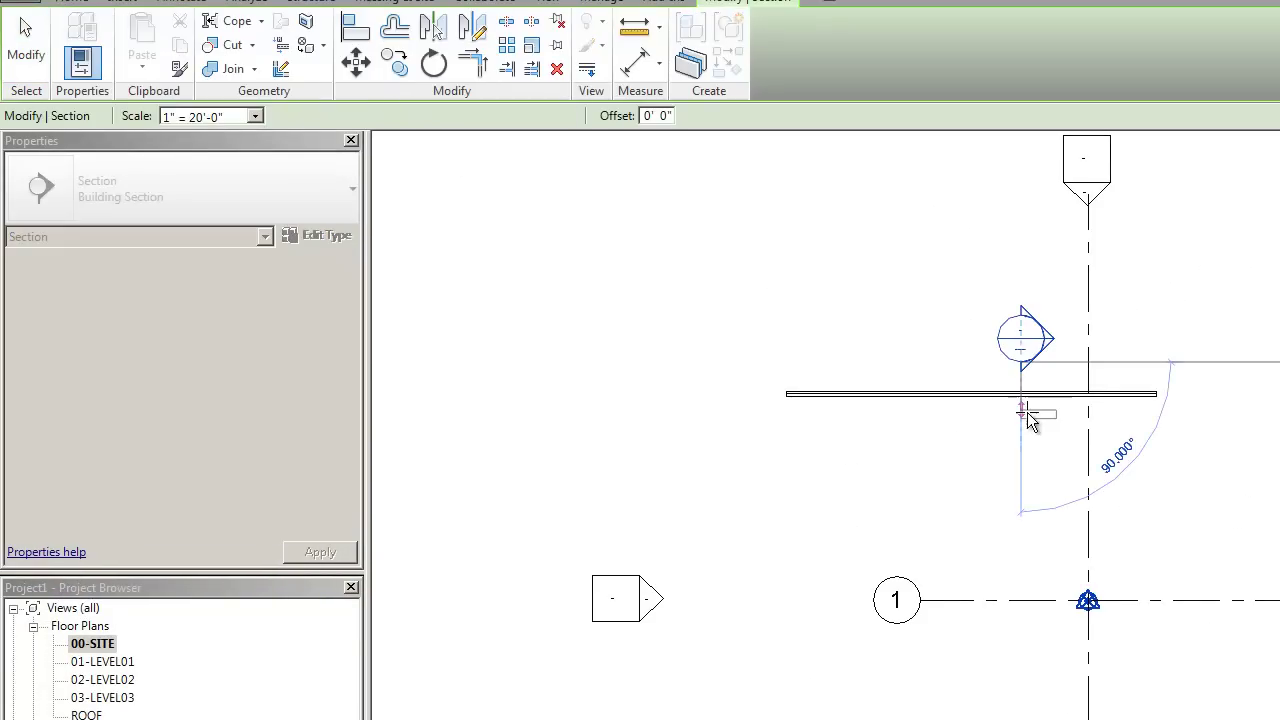
left_click(1028, 416)
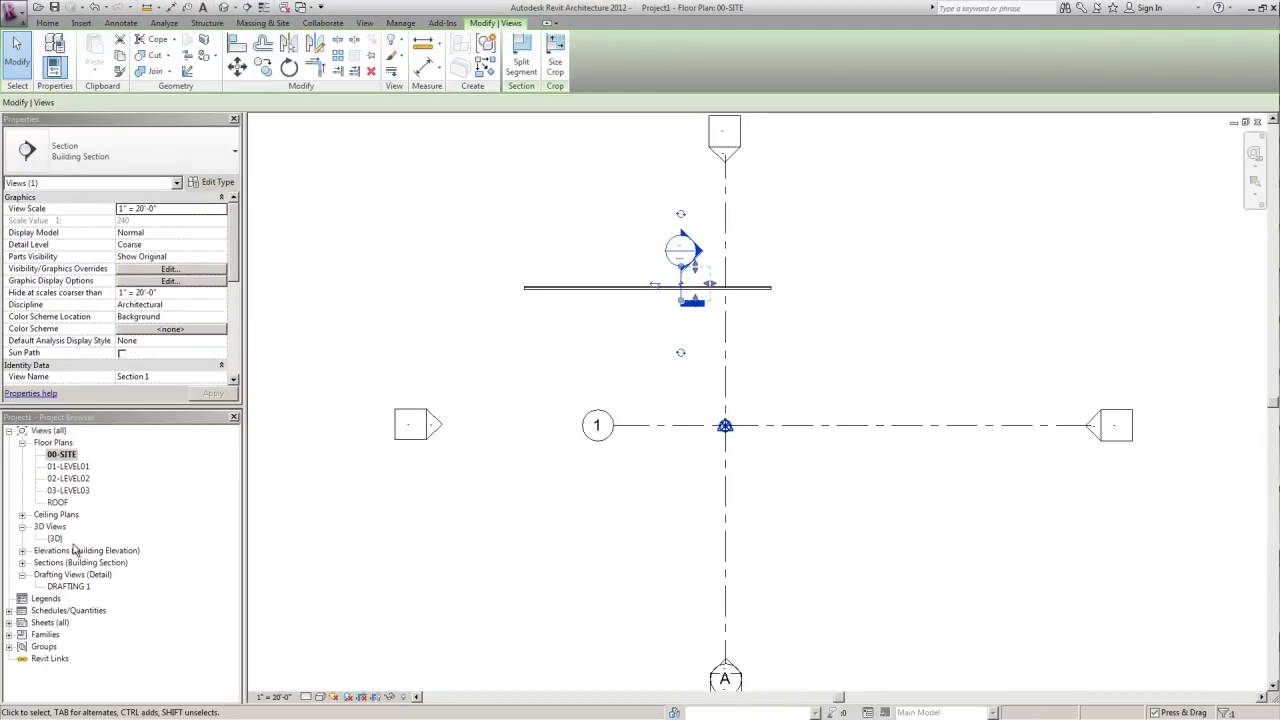
left_click(27, 567)
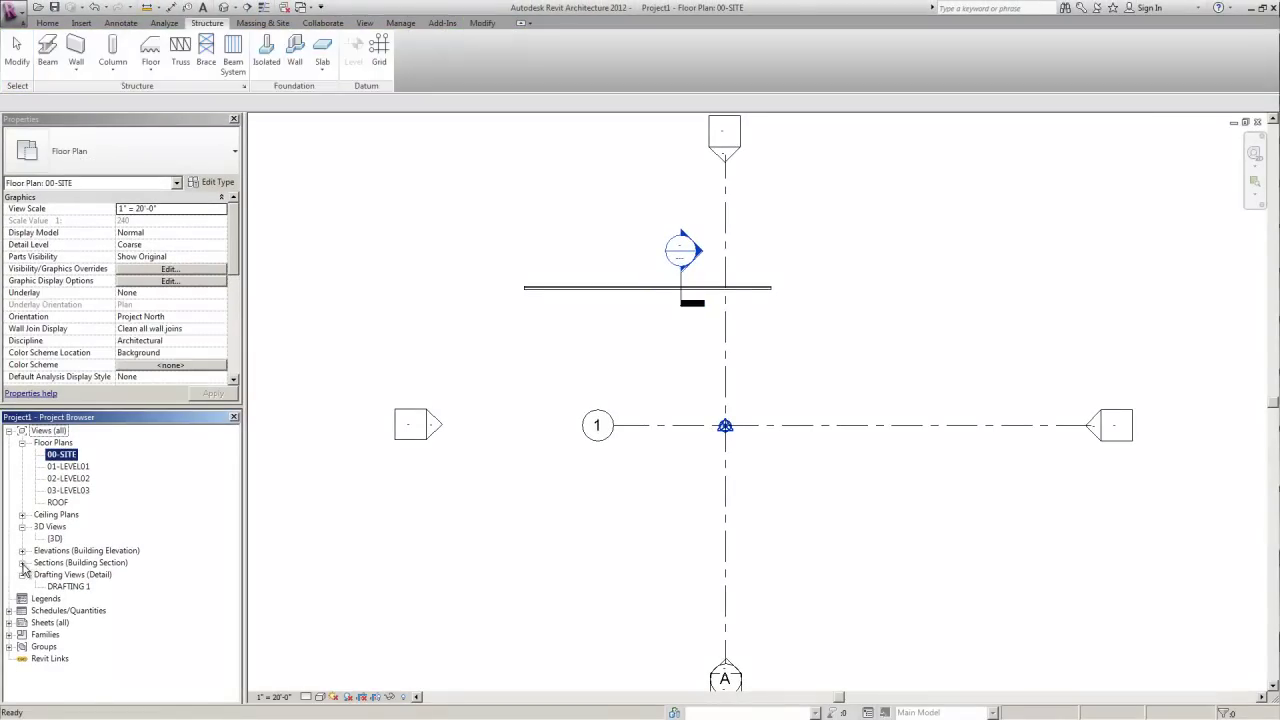
left_click(22, 563)
double_click(60, 575)
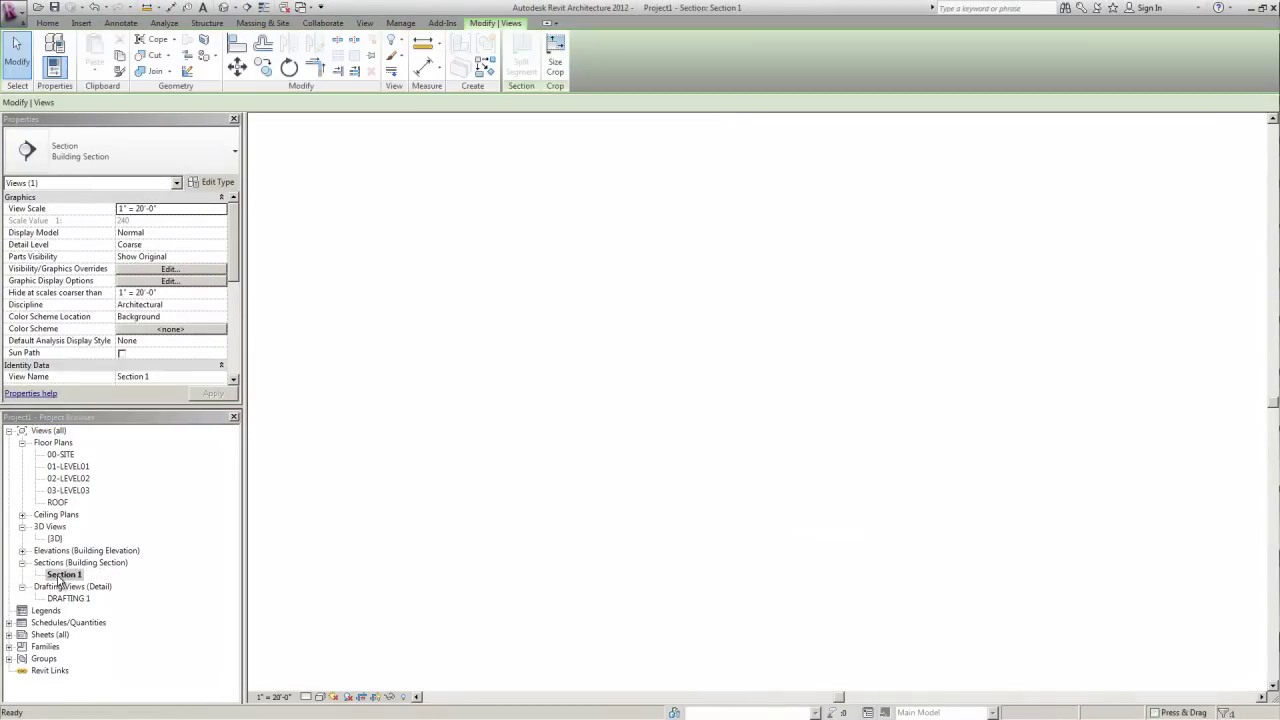
scroll(805, 245, "up", 5)
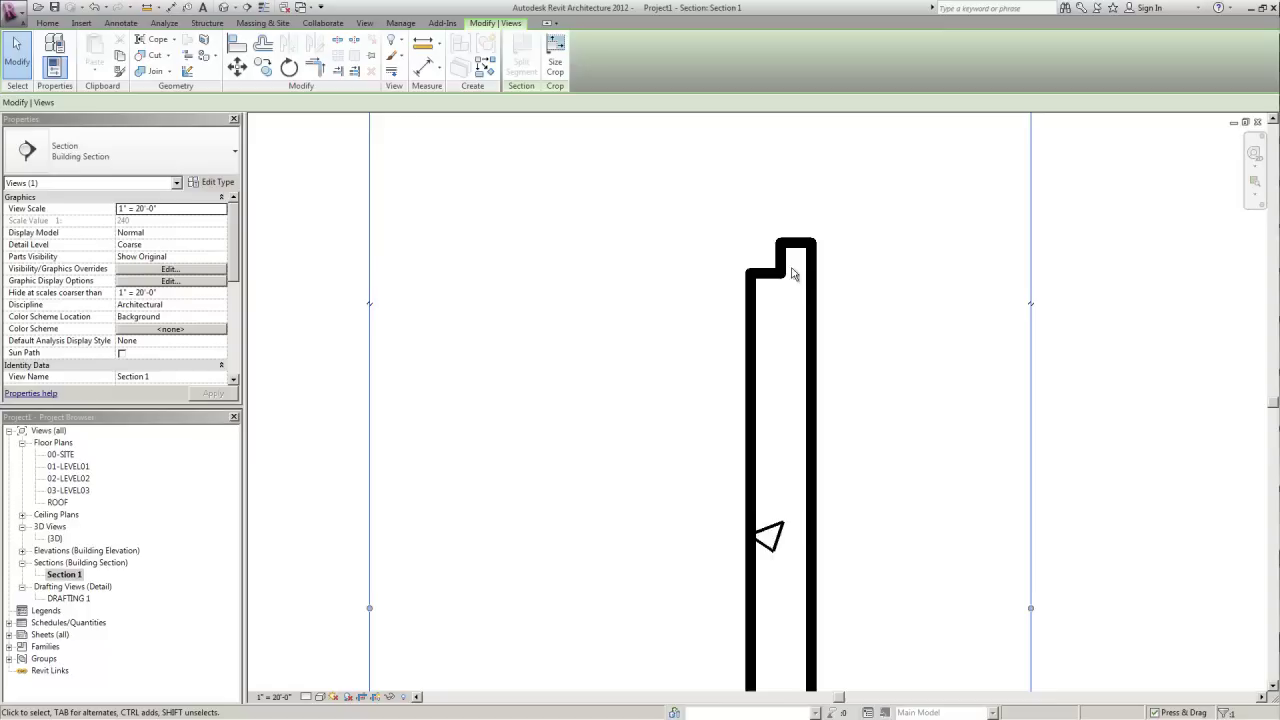
Step: Place an aligned dimension on wall faces showing the 0'-6" ledge width above the wall
left_click(424, 66)
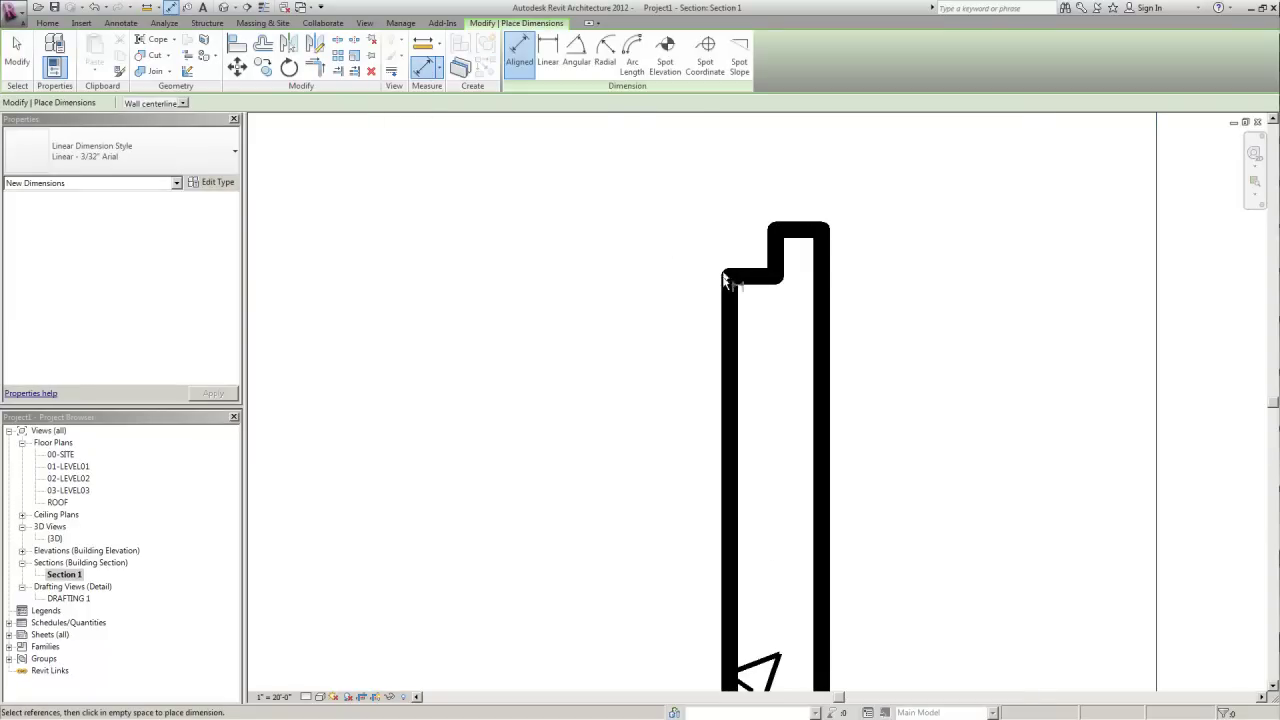
left_click(184, 103)
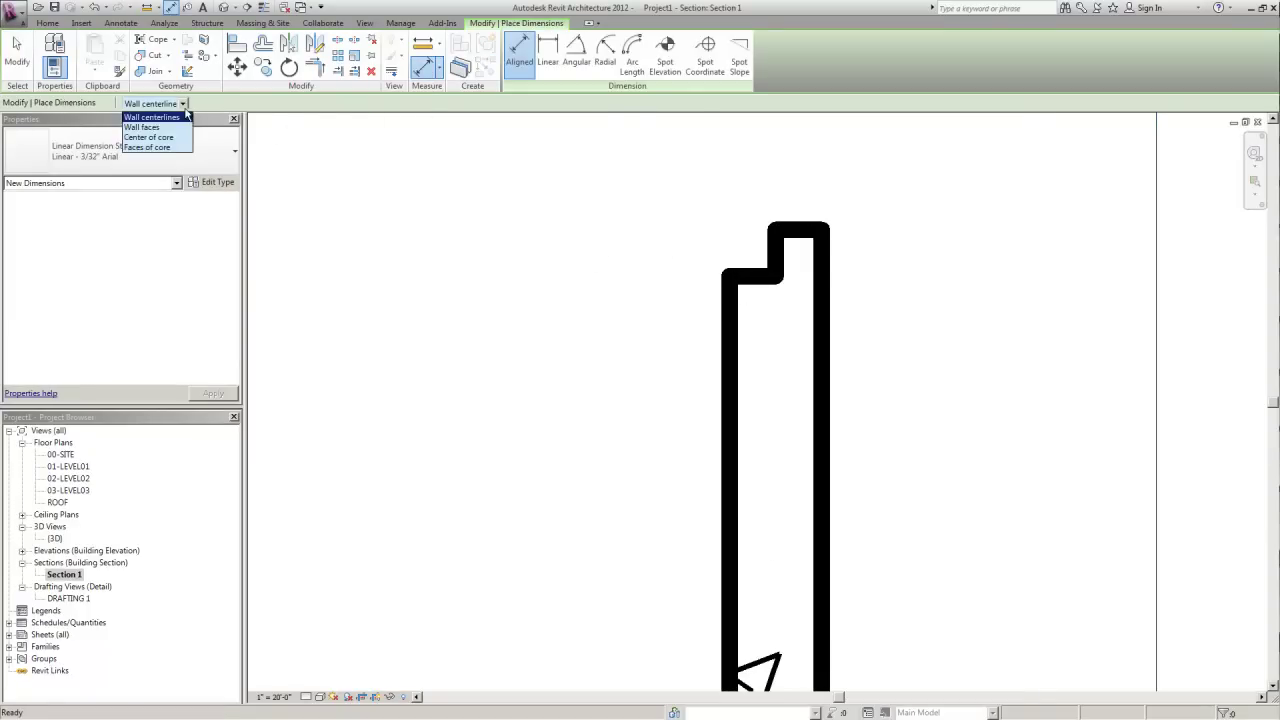
left_click(160, 127)
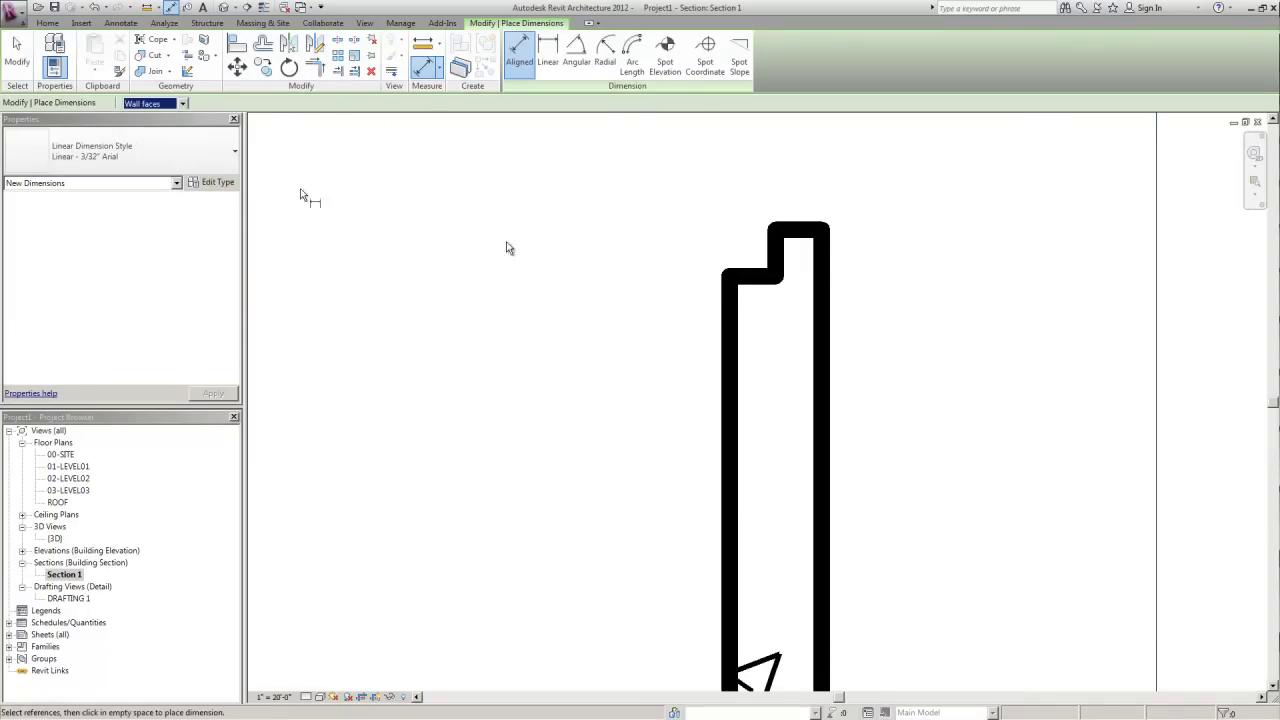
left_click(732, 305)
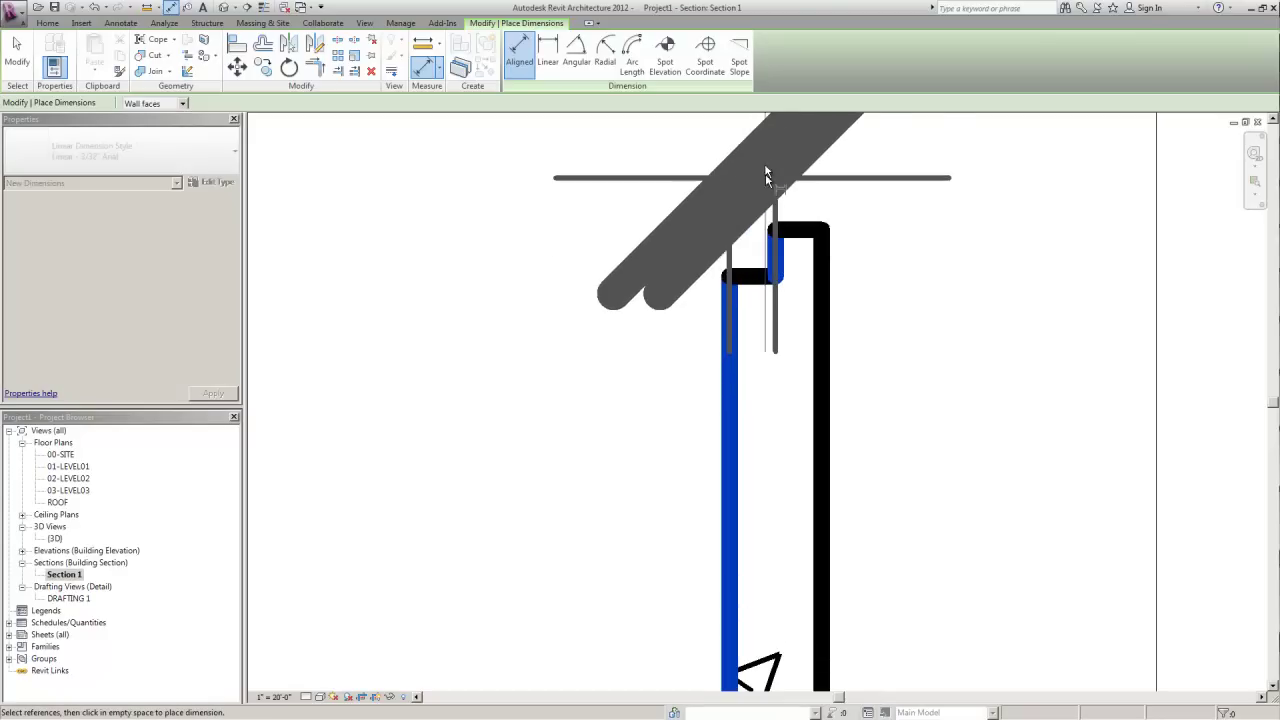
middle_click_drag(752, 210, 585, 475)
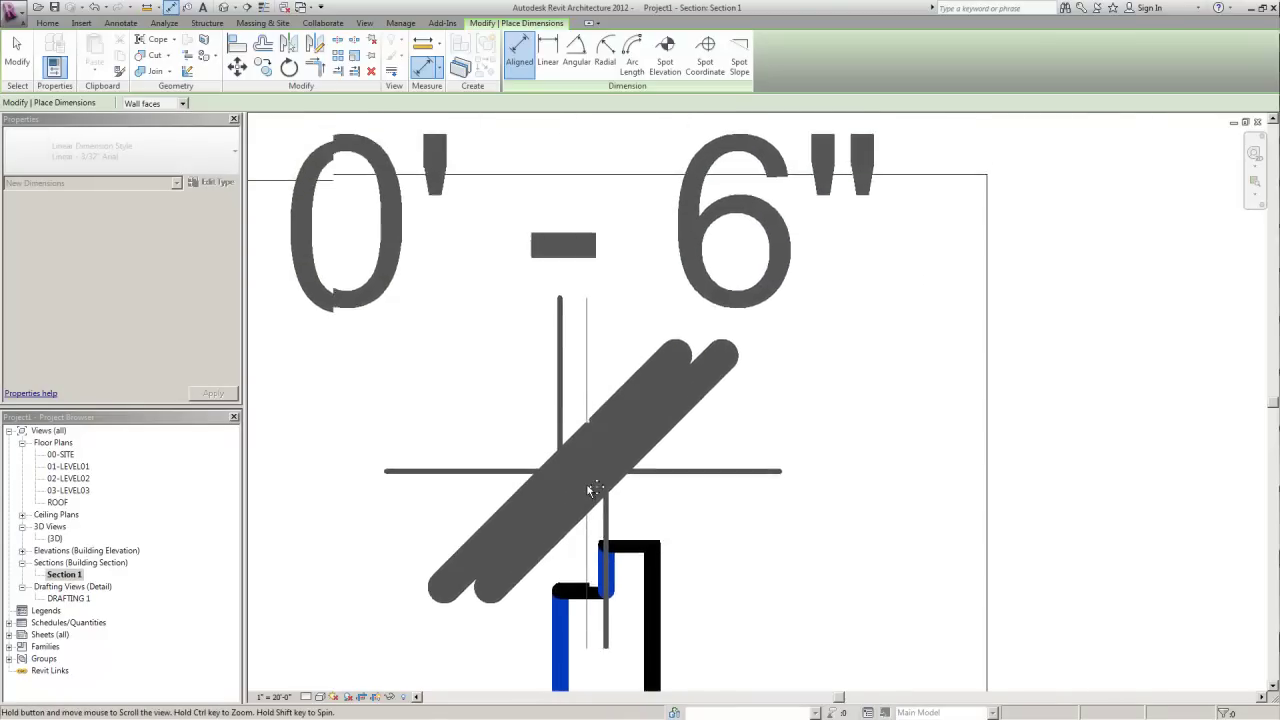
scroll(588, 484, "down", 1)
left_click(590, 490)
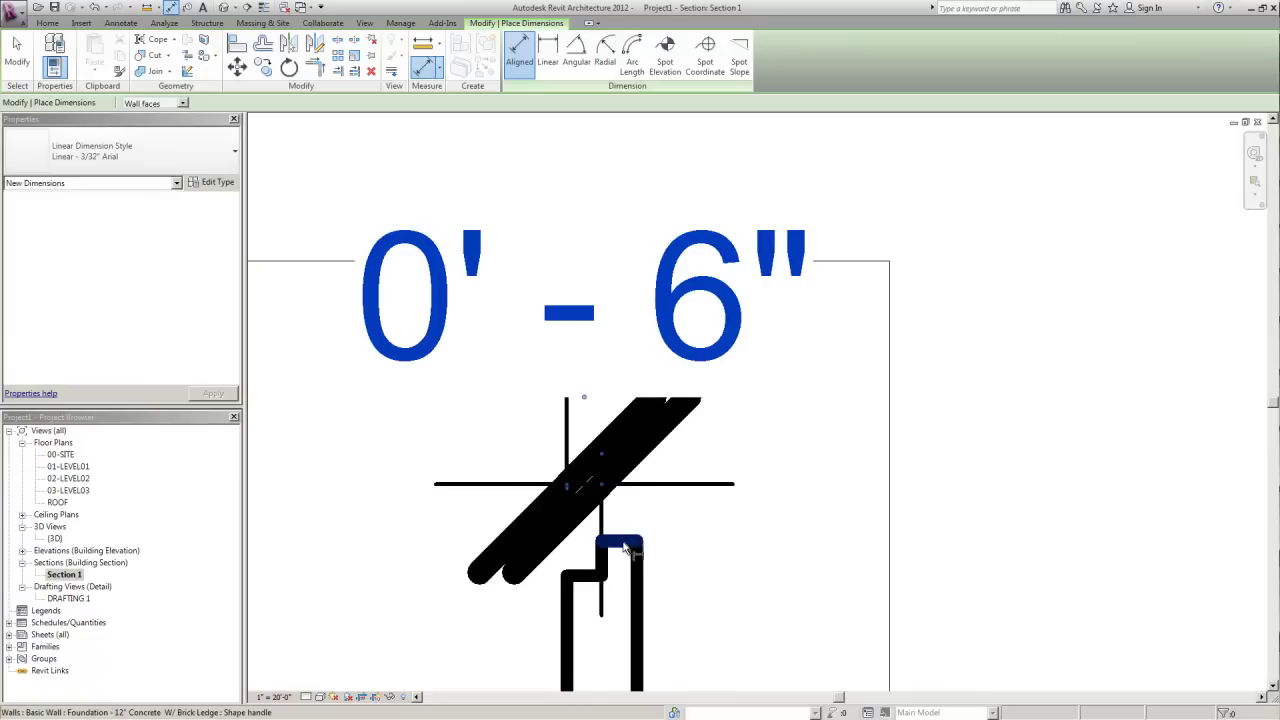
Step: Add the vertical 0'-6" ledge height dimension left of the wall
left_click(595, 585)
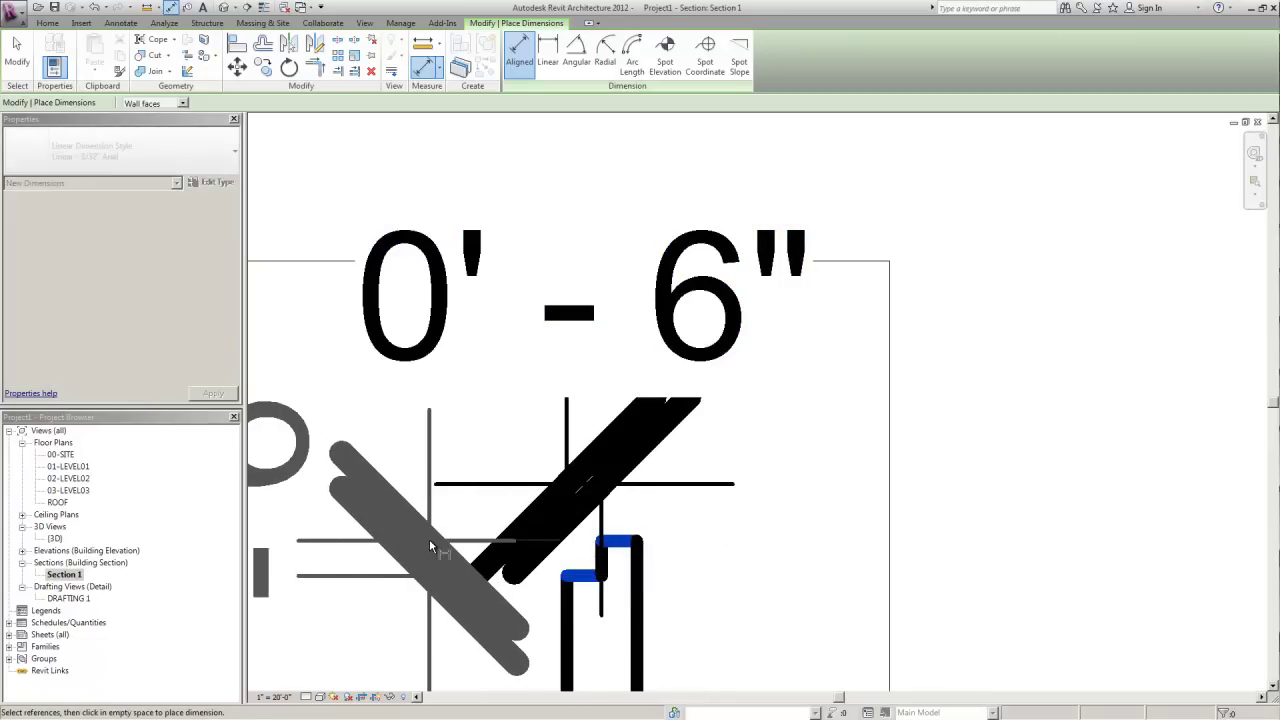
left_click(429, 539)
mouse_move(445, 563)
middle_mouse_down()
mouse_move(612, 565)
mouse_move(631, 471)
middle_mouse_up()
scroll(613, 565, "down", 4)
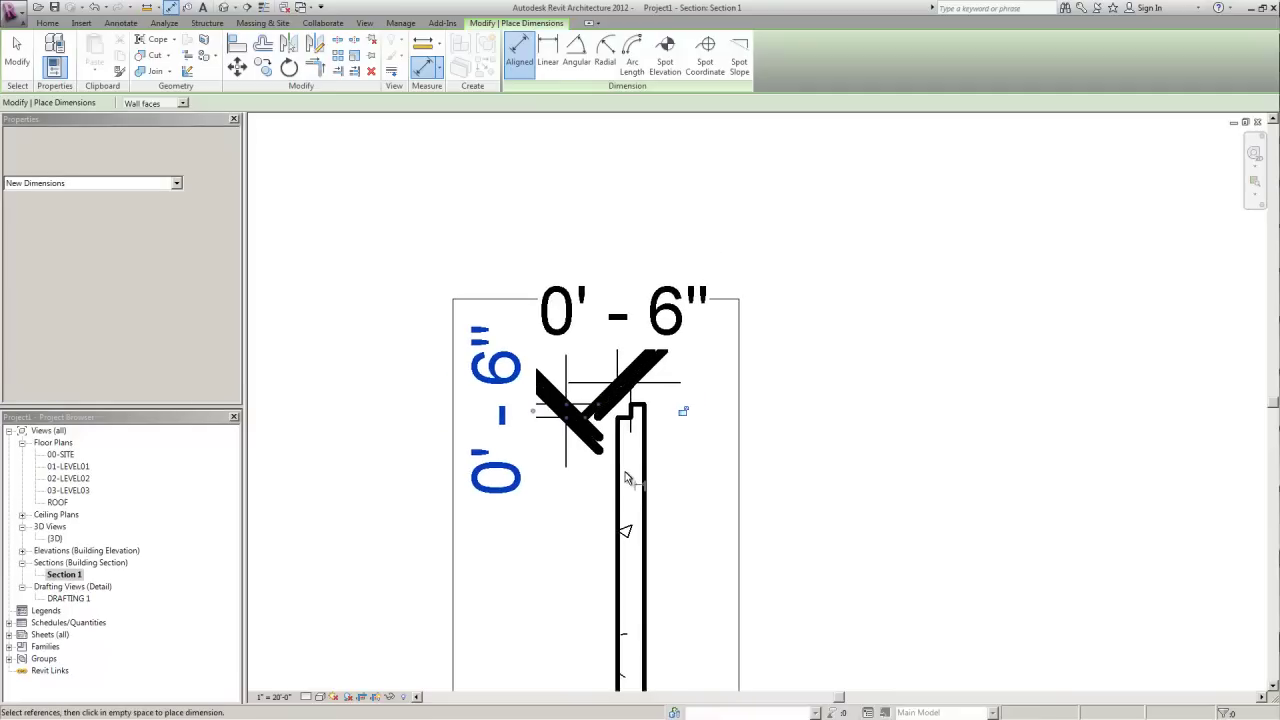